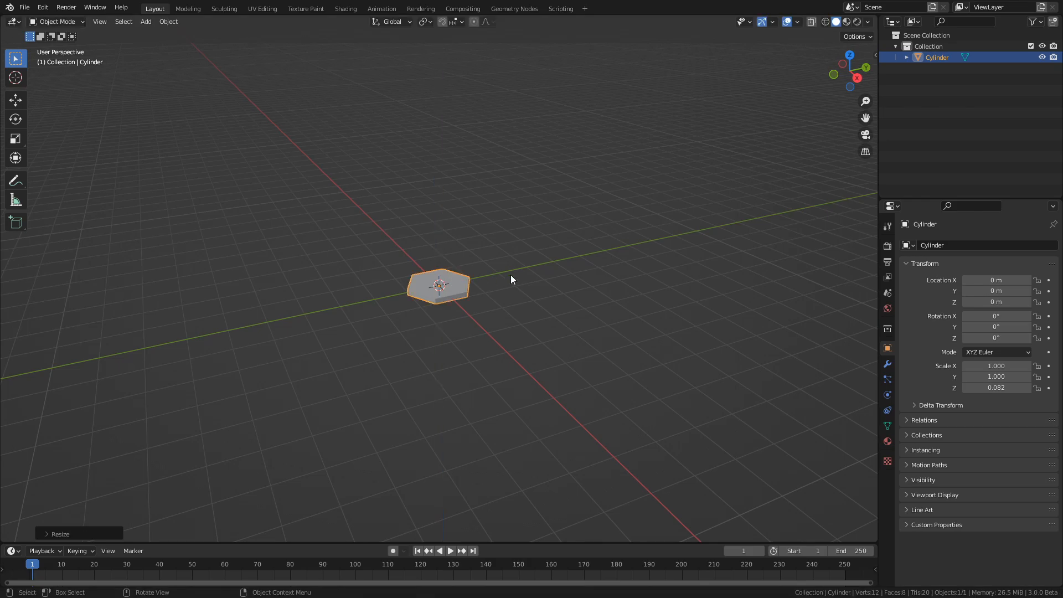
Step: Apply the scale transform of the flattened hexagonal cylinder and save the file
{"action": "key", "text": "ctrl+a"}
{"action": "left_click", "coordinate": [508, 297]}
{"action": "key", "text": "ctrl+s"}
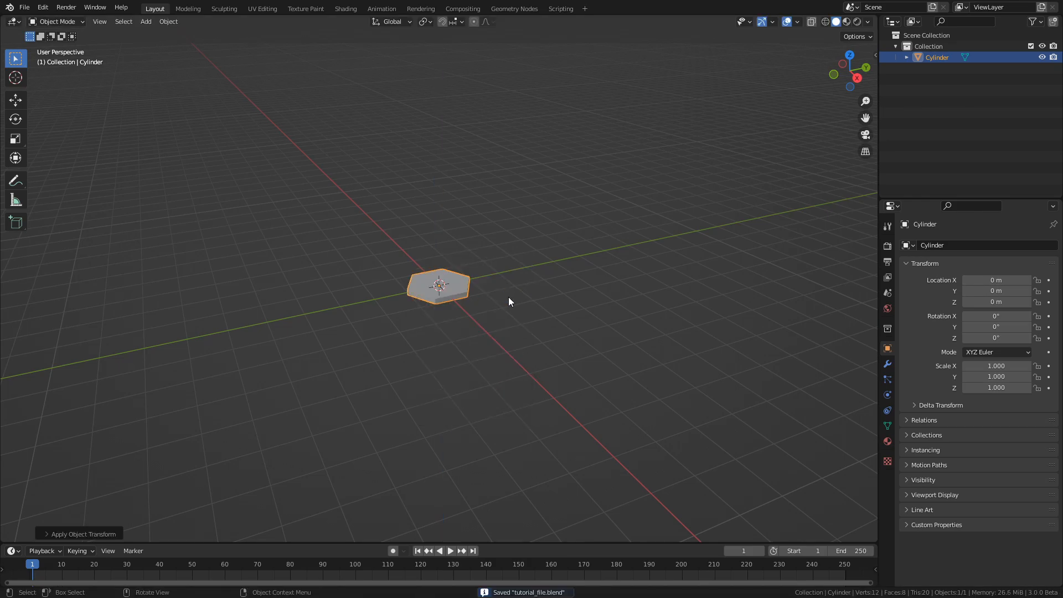
Step: Rename the hexagonal cylinder object to HexTile
{"action": "double_click", "coordinate": [942, 58]}
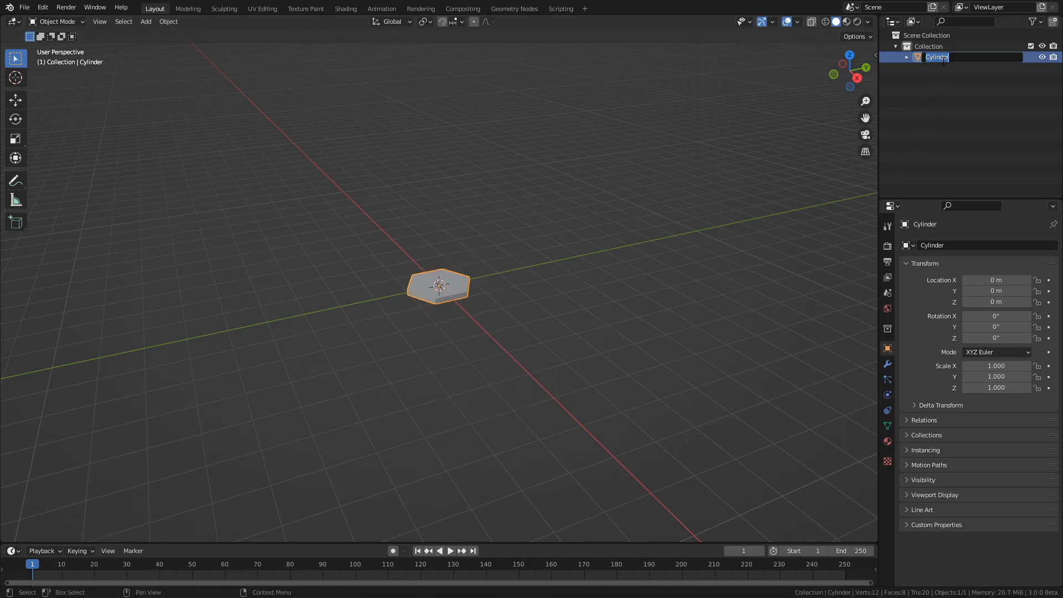
{"action": "type", "text": "HexTr"}
{"action": "type", "text": "le"}
{"action": "key", "text": "Return"}
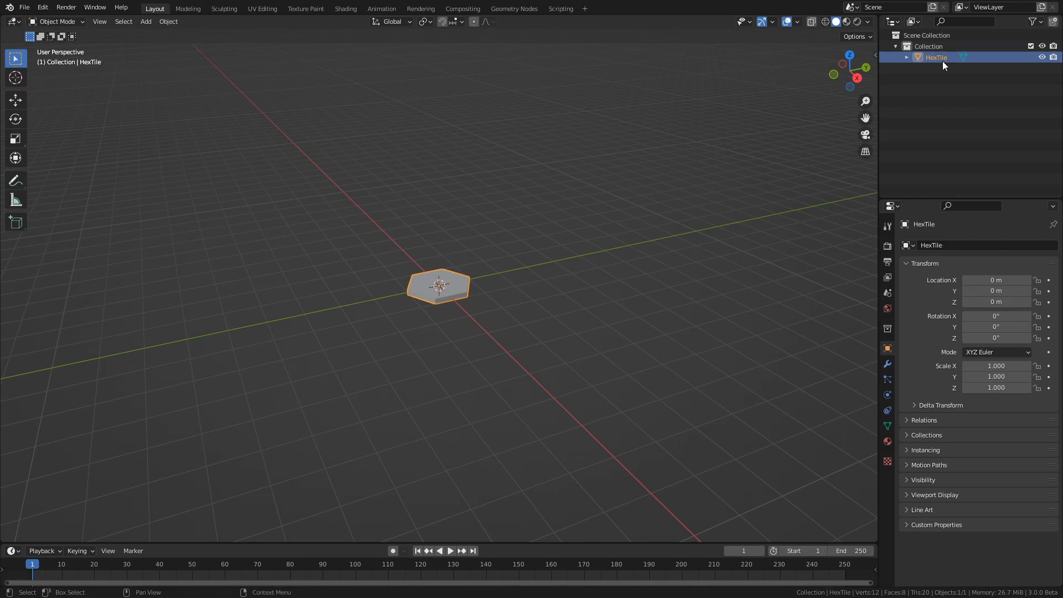
Step: Move HexTile into a new collection, exclude that collection from the view layer, and save the file
{"action": "key", "text": "m"}
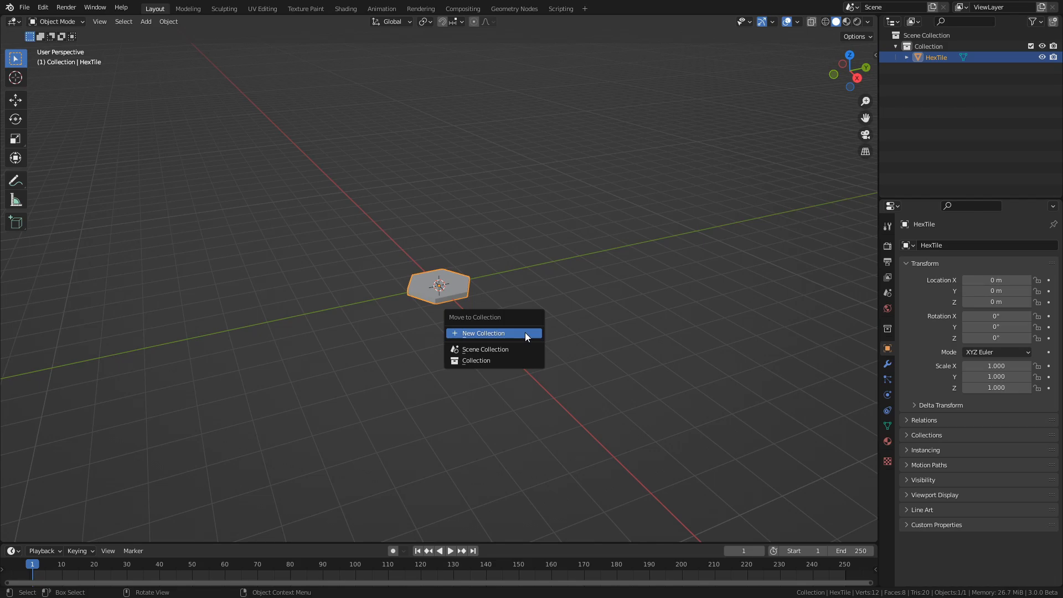
{"action": "left_click", "coordinate": [525, 333]}
{"action": "left_click", "coordinate": [557, 366]}
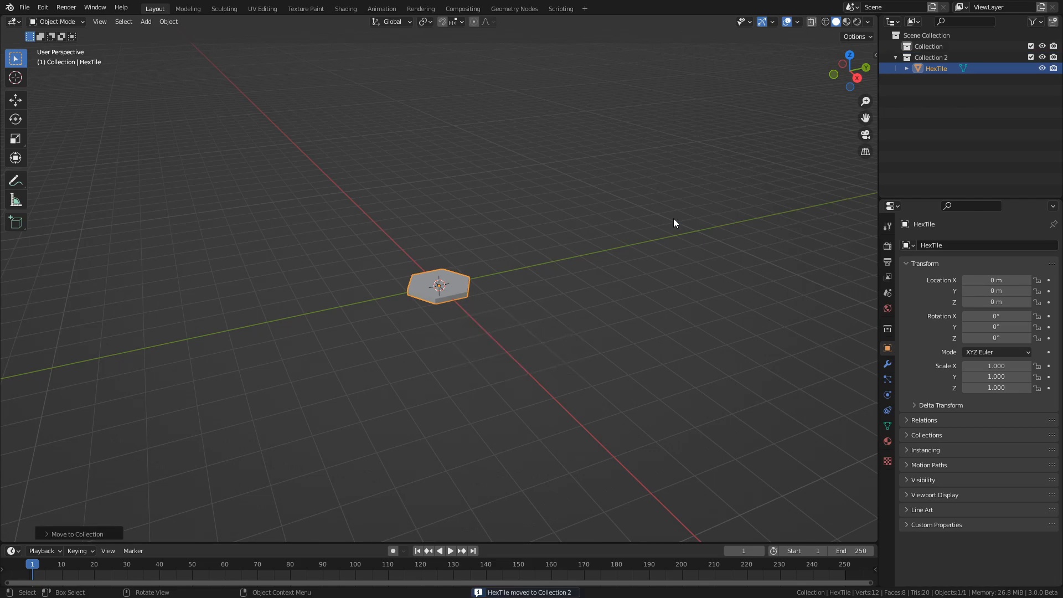
{"action": "left_click", "coordinate": [1031, 58]}
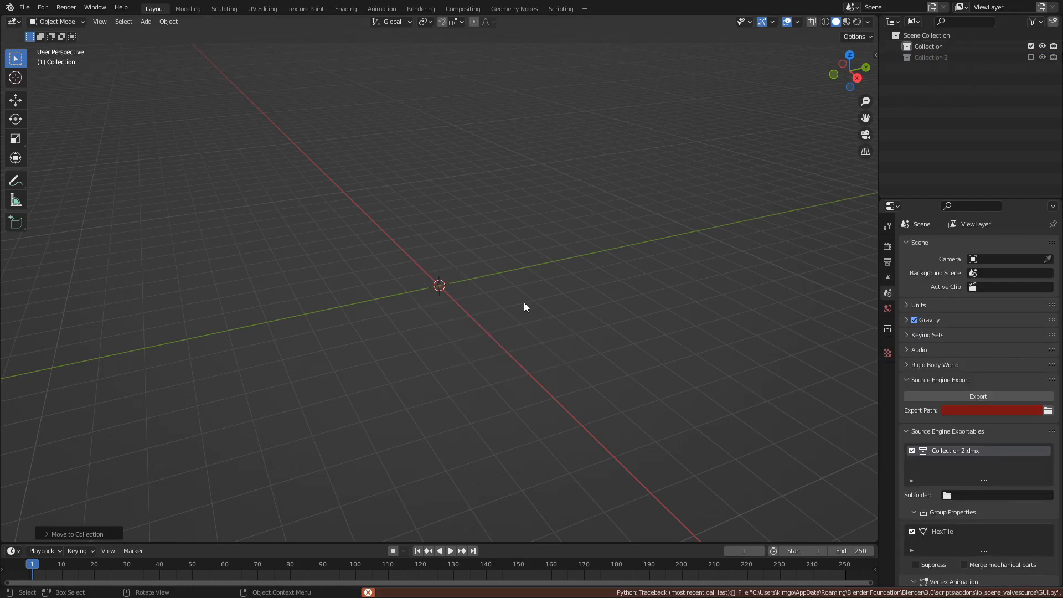
{"action": "key", "text": "ctrl+s"}
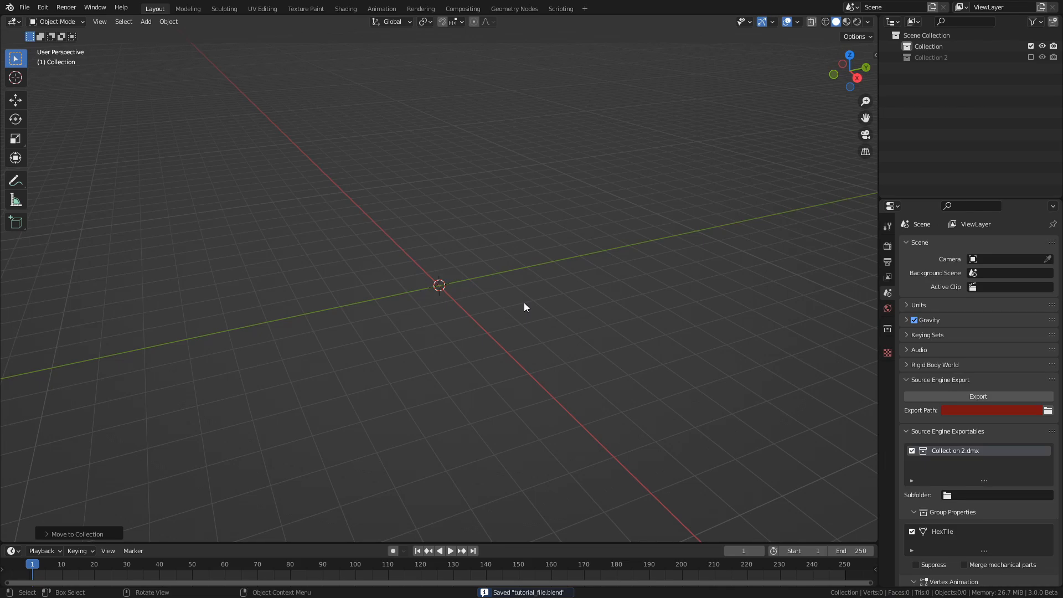
Step: Add a plane mesh at the origin and create a new geometry node tree for it in the Geometry Nodes workspace
{"action": "key", "text": "shift+a"}
{"action": "mouse_move", "coordinate": [524, 303]}
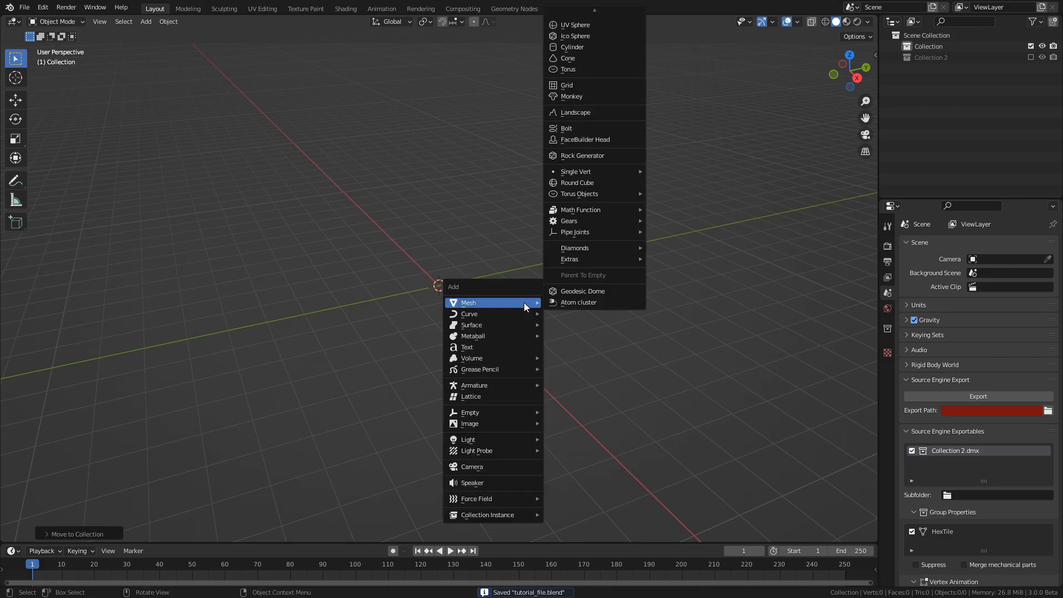
{"action": "left_click", "coordinate": [583, 13]}
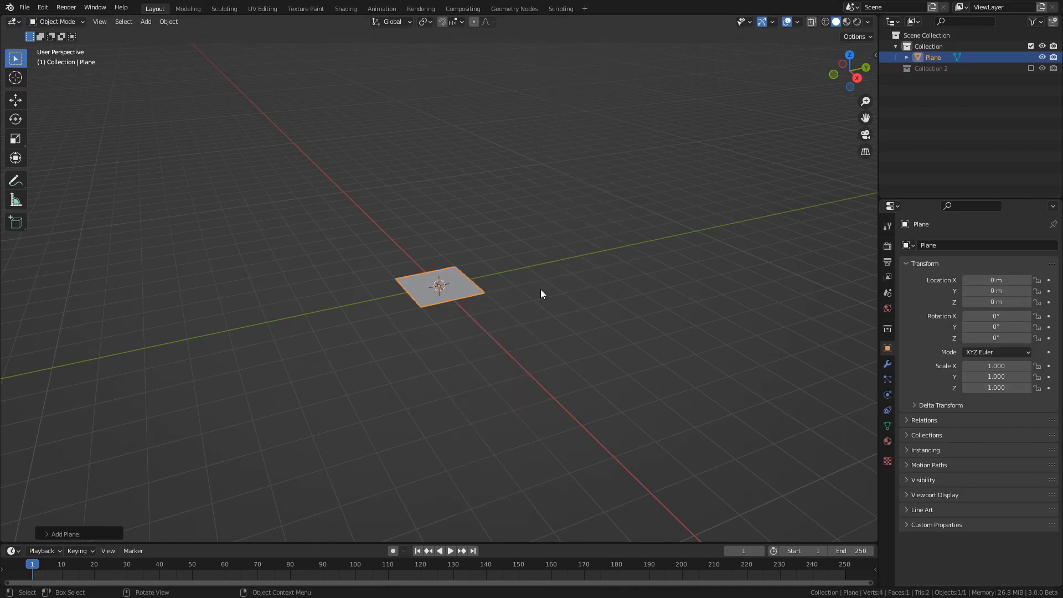
{"action": "key", "text": "ctrl+s"}
{"action": "left_click", "coordinate": [512, 10]}
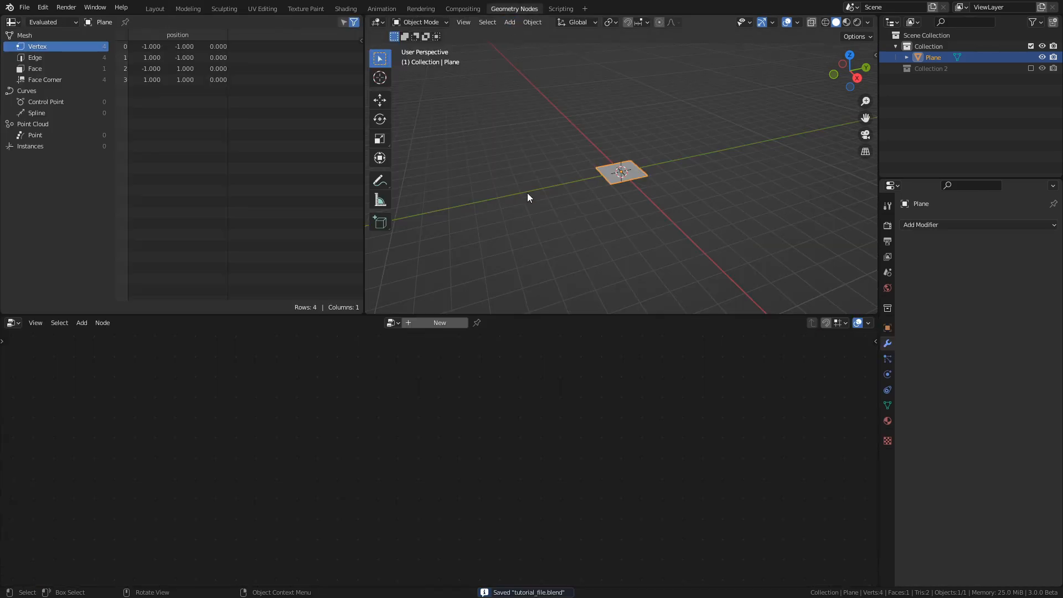
{"action": "left_click", "coordinate": [436, 261]}
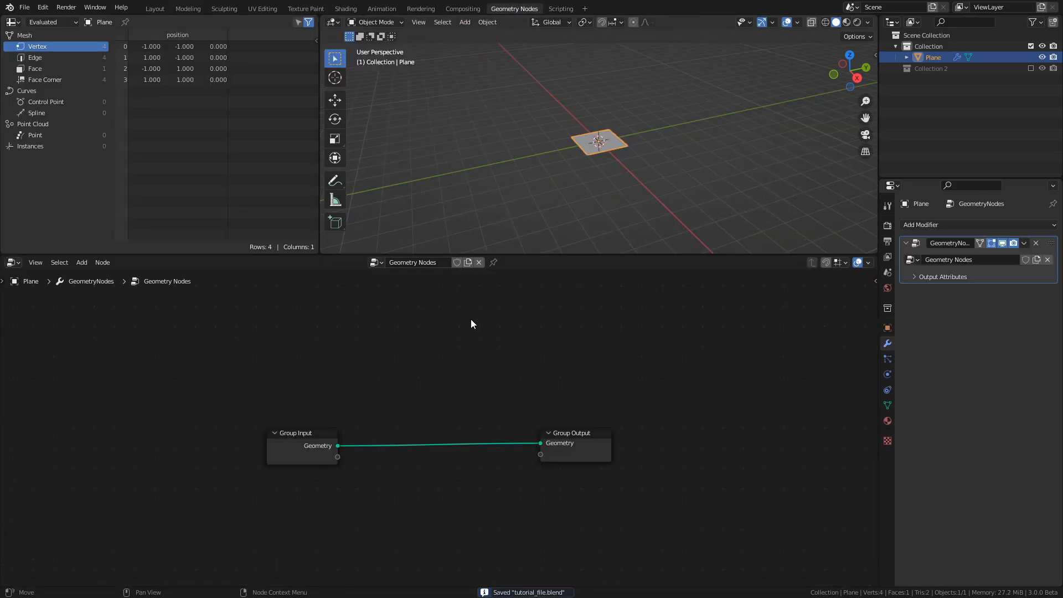
Step: Add an Object Info node below the Group Input to Group Output link and set its object to HexTile
{"action": "key", "text": "shift+a"}
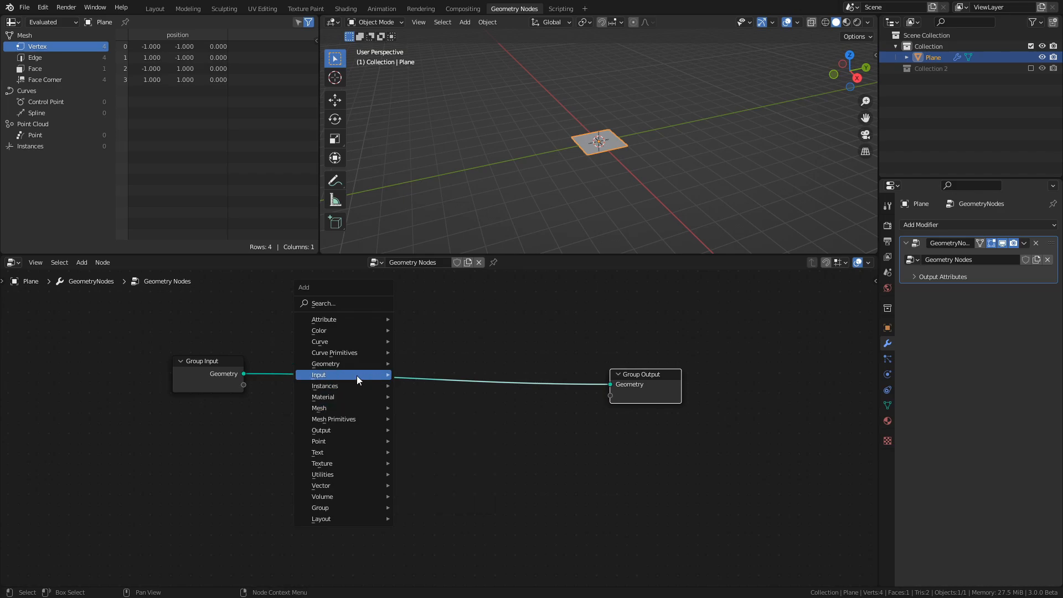
{"action": "mouse_move", "coordinate": [357, 375]}
{"action": "left_click", "coordinate": [434, 440]}
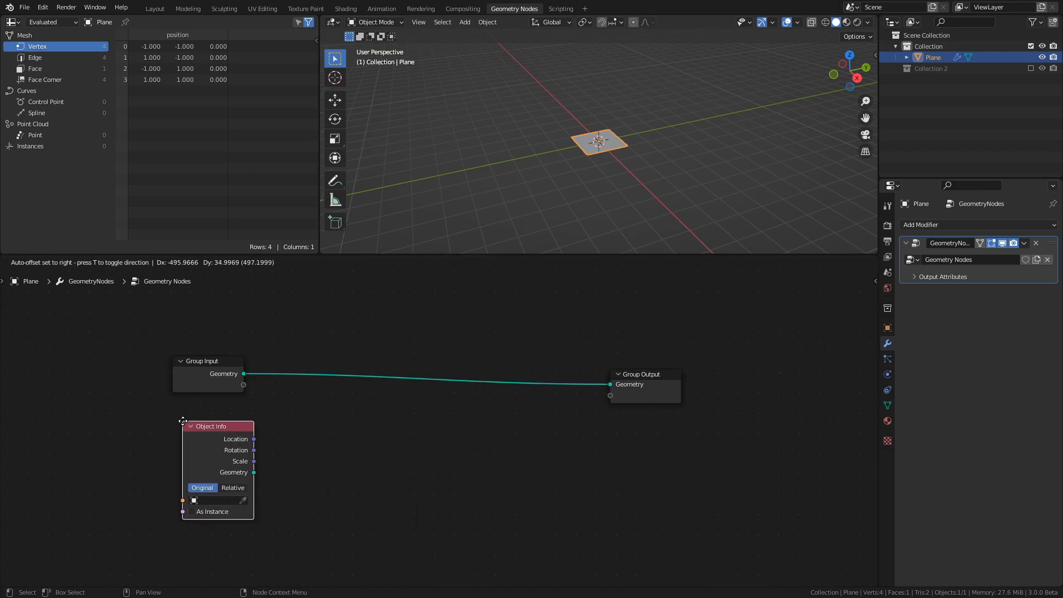
{"action": "left_click", "coordinate": [309, 422]}
{"action": "left_click", "coordinate": [355, 462]}
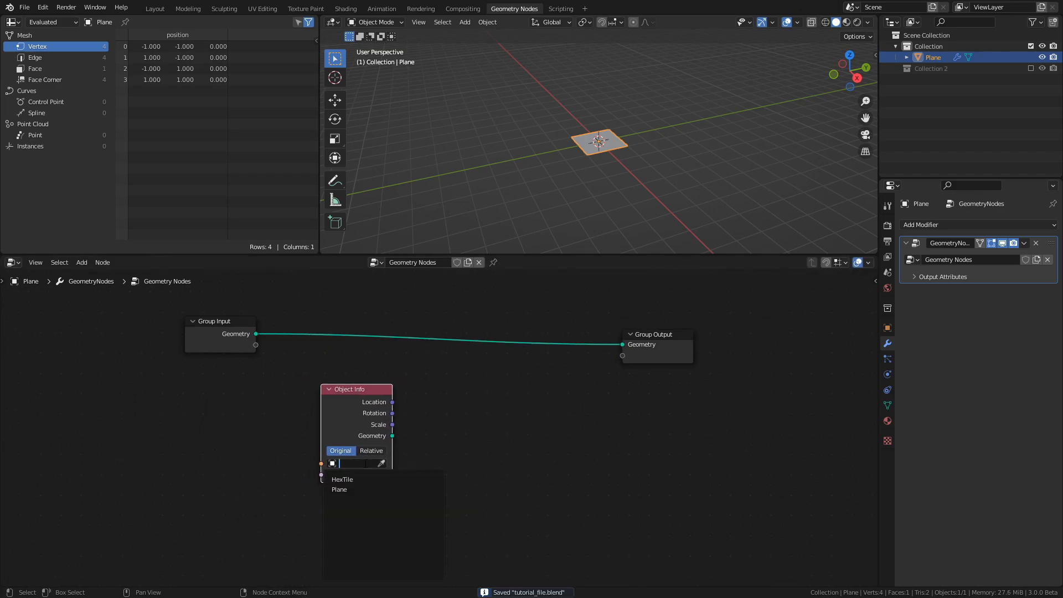
{"action": "left_click", "coordinate": [361, 479]}
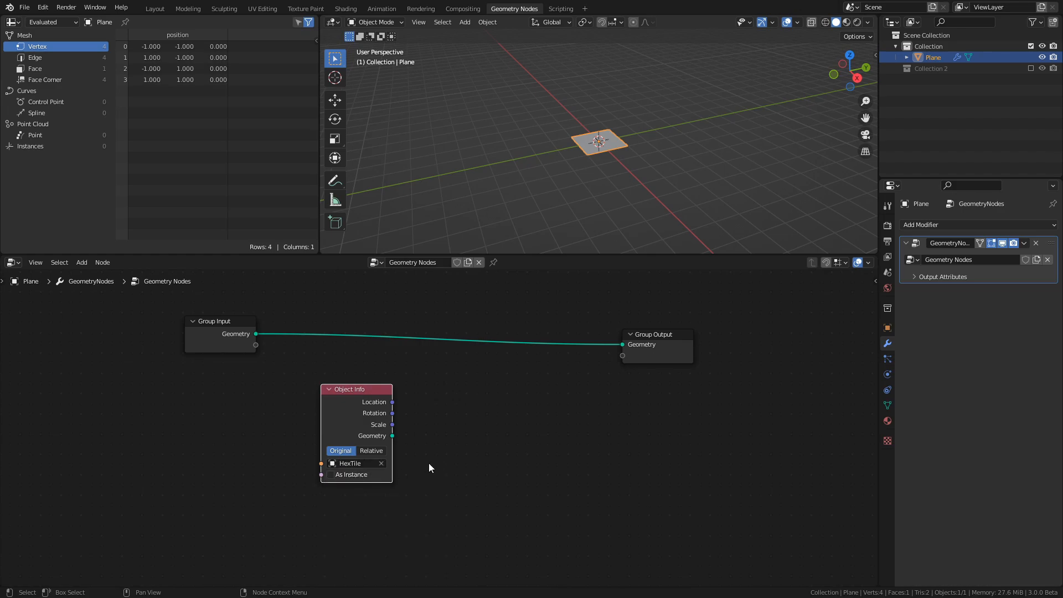
Step: Add a Mesh Line node and place it beside the Object Info node
{"action": "key", "text": "shift+a"}
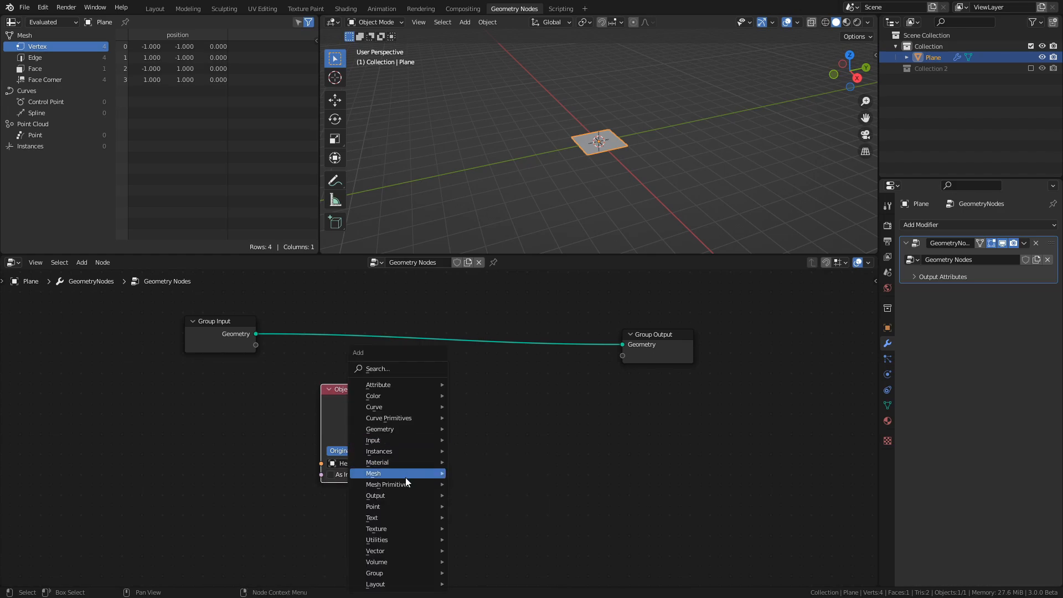
{"action": "mouse_move", "coordinate": [402, 483]}
{"action": "left_click", "coordinate": [480, 549]}
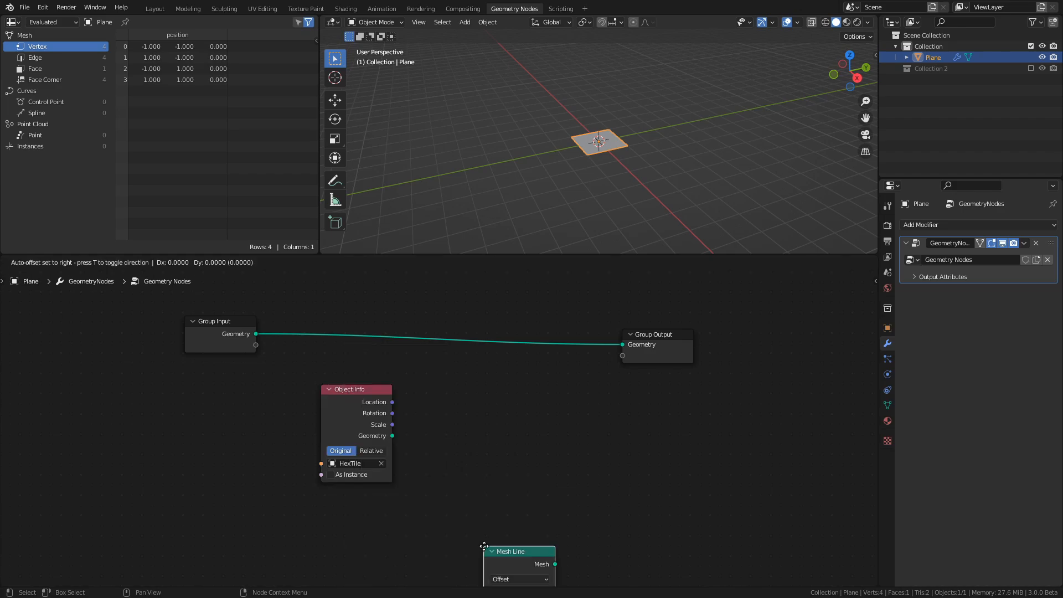
{"action": "left_click", "coordinate": [409, 362]}
{"action": "left_click_drag", "start_coordinate": [371, 392], "coordinate": [281, 404]}
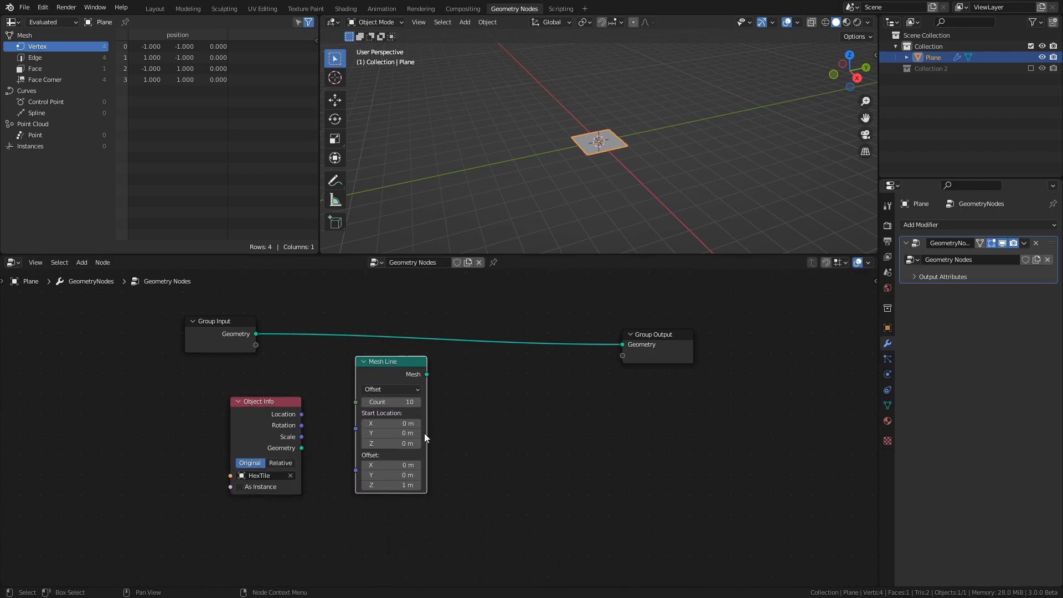
Step: Set the Mesh Line offset to X -1 m and Z 0 m, and save the file
{"action": "left_click", "coordinate": [397, 465]}
{"action": "type", "text": "-1"}
{"action": "key", "text": "Tab"}
{"action": "key", "text": "Tab"}
{"action": "type", "text": "0"}
{"action": "key", "text": "Return"}
{"action": "key", "text": "ctrl+s"}
Step: Link the Mesh Line node into the Group Output, disconnect the Group Input from its Start Location, and save
{"action": "left_click_drag", "start_coordinate": [391, 373], "coordinate": [395, 335]}
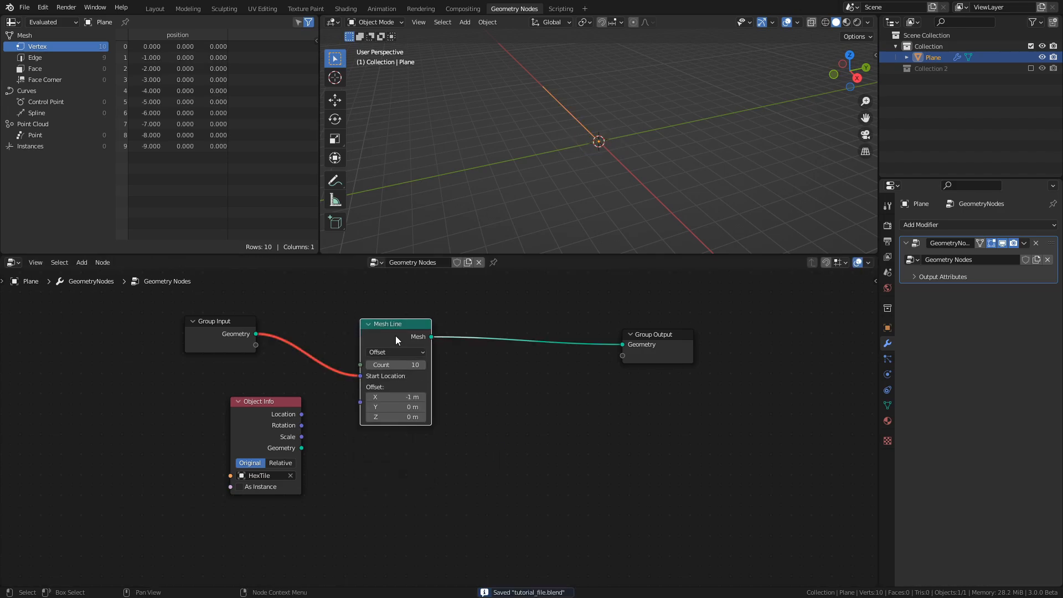
{"action": "middle_click_drag", "start_coordinate": [526, 169], "coordinate": [609, 145]}
{"action": "left_click_drag", "start_coordinate": [360, 376], "coordinate": [332, 354]}
{"action": "middle_click_drag", "start_coordinate": [526, 248], "coordinate": [550, 211]}
{"action": "key", "text": "ctrl+s"}
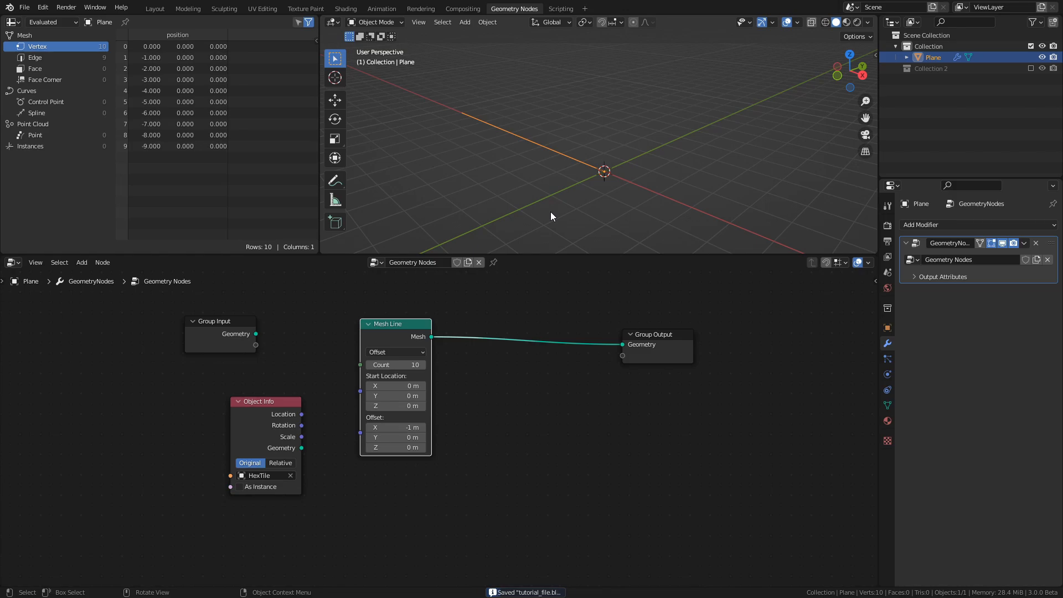
Step: Insert an Instance on Points node after the Mesh Line and connect the Object Info geometry to its Instance input
{"action": "key", "text": "shift+a"}
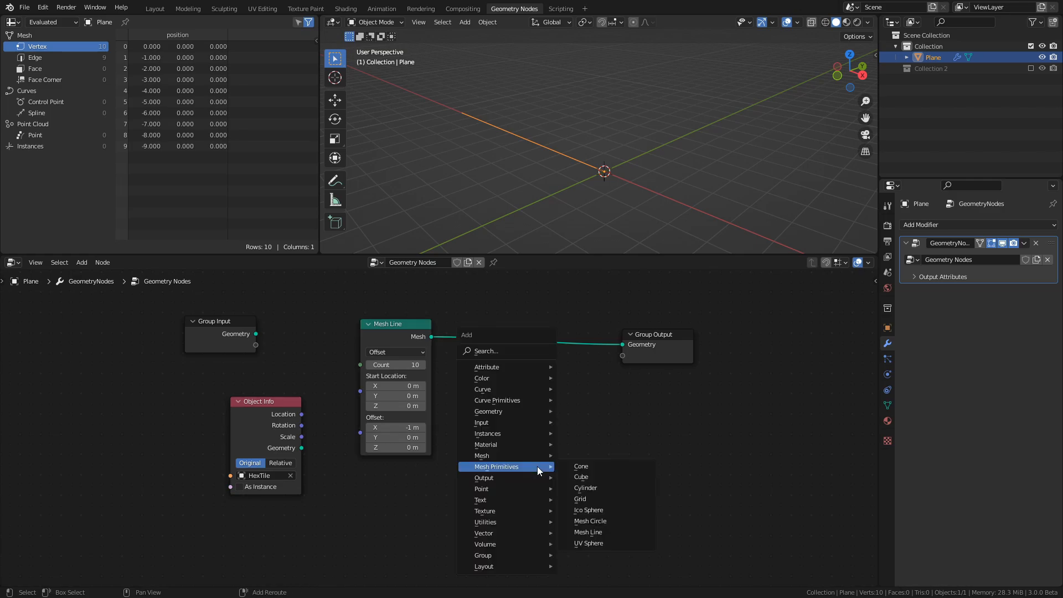
{"action": "mouse_move", "coordinate": [503, 434]}
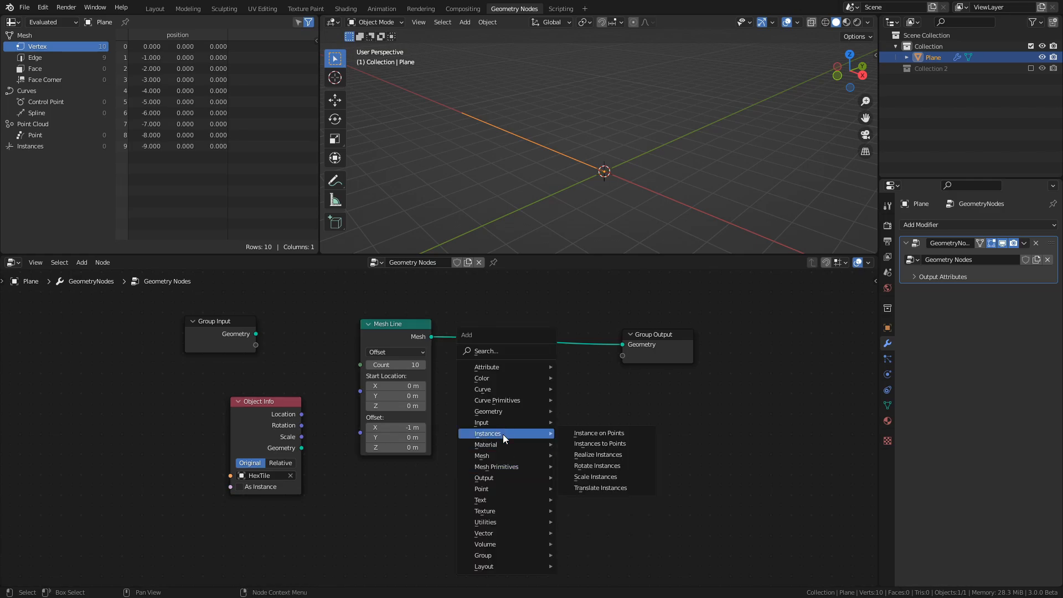
{"action": "left_click", "coordinate": [587, 433]}
{"action": "left_click", "coordinate": [519, 299]}
{"action": "key", "text": "ctrl+s"}
{"action": "left_click_drag", "start_coordinate": [290, 448], "coordinate": [511, 352]}
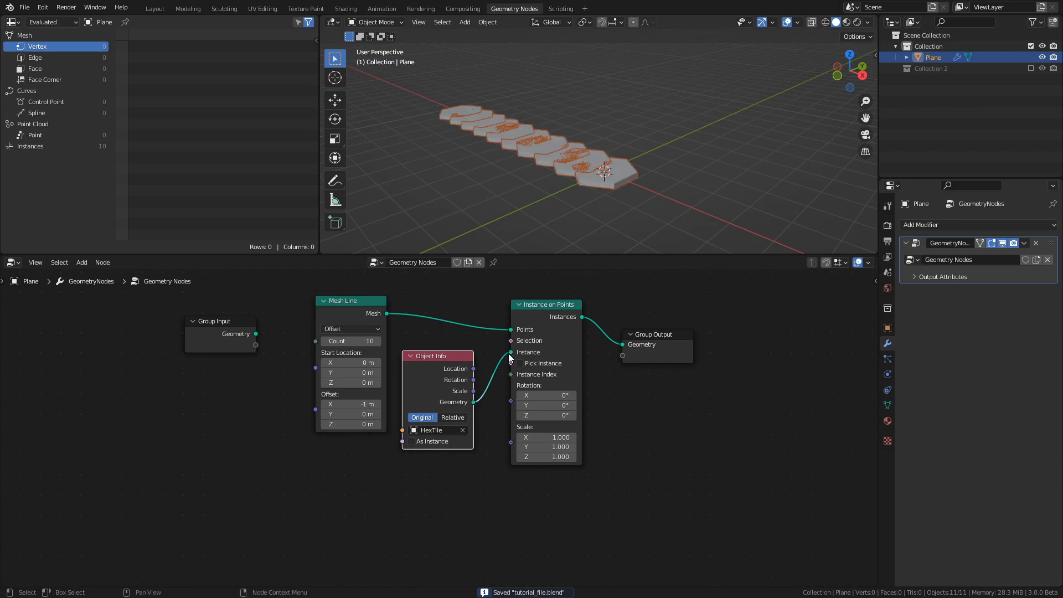
Step: Set the Instance on Points scale to 0.520 on X, Y and Z, and save the file
{"action": "middle_click_drag", "start_coordinate": [563, 188], "coordinate": [597, 212]}
{"action": "left_click_drag", "start_coordinate": [547, 437], "coordinate": [528, 457]}
{"action": "mouse_move", "coordinate": [583, 196]}
{"action": "middle_mouse_down"}
{"action": "mouse_move", "coordinate": [626, 183]}
{"action": "mouse_move", "coordinate": [664, 190]}
{"action": "mouse_move", "coordinate": [584, 192]}
{"action": "middle_mouse_up"}
{"action": "left_click", "coordinate": [583, 192]}
{"action": "key", "text": "ctrl+s"}
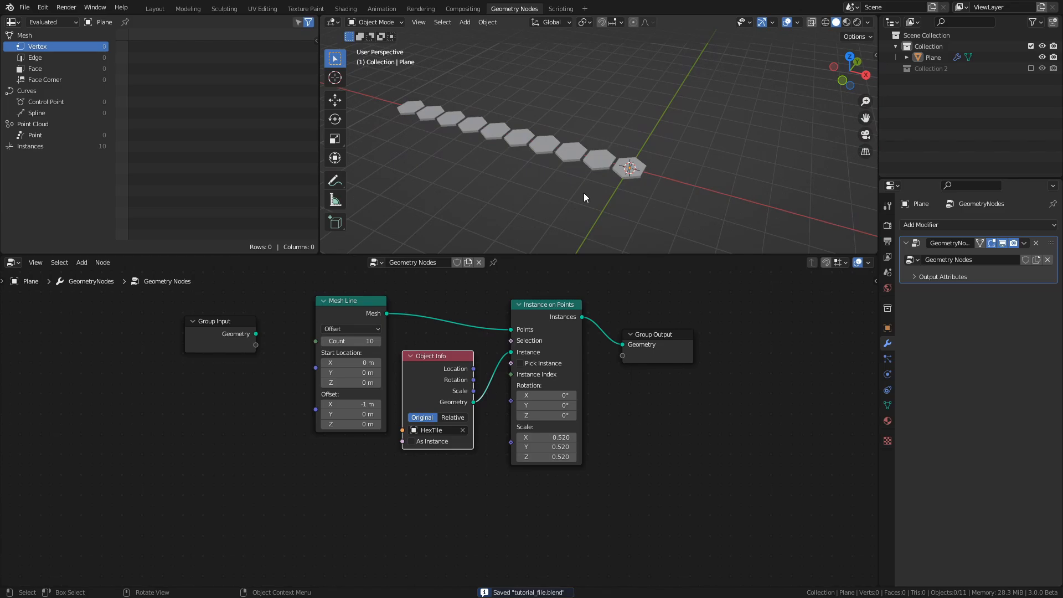
Step: Insert a Rotate Instances node between the Instance on Points and Group Output nodes
{"action": "middle_click_drag", "start_coordinate": [700, 376], "coordinate": [505, 382]}
{"action": "key", "text": "shift+a"}
{"action": "mouse_move", "coordinate": [506, 384]}
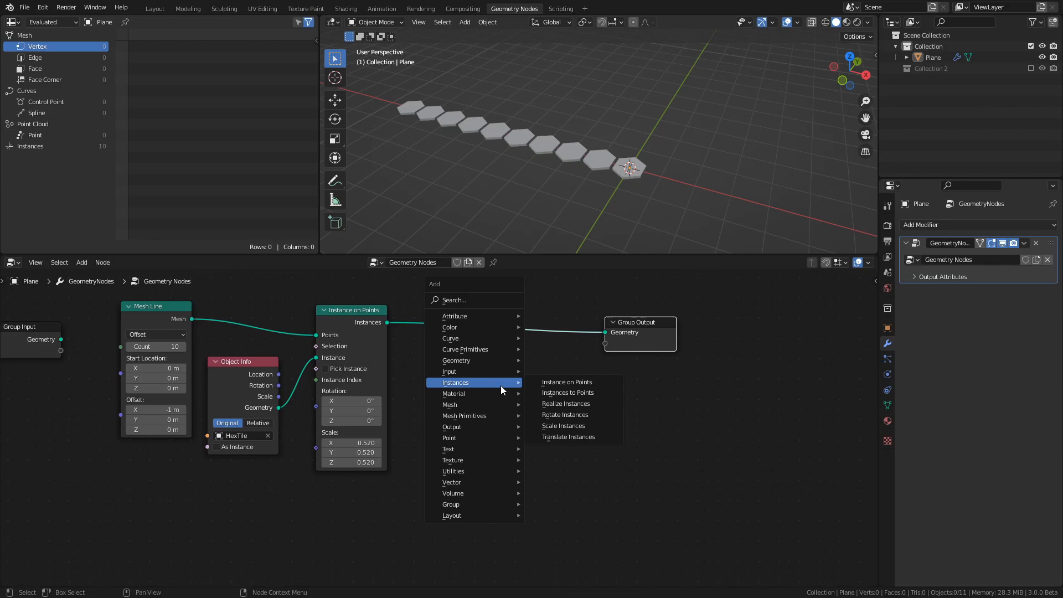
{"action": "left_click", "coordinate": [576, 416]}
{"action": "left_click", "coordinate": [539, 302]}
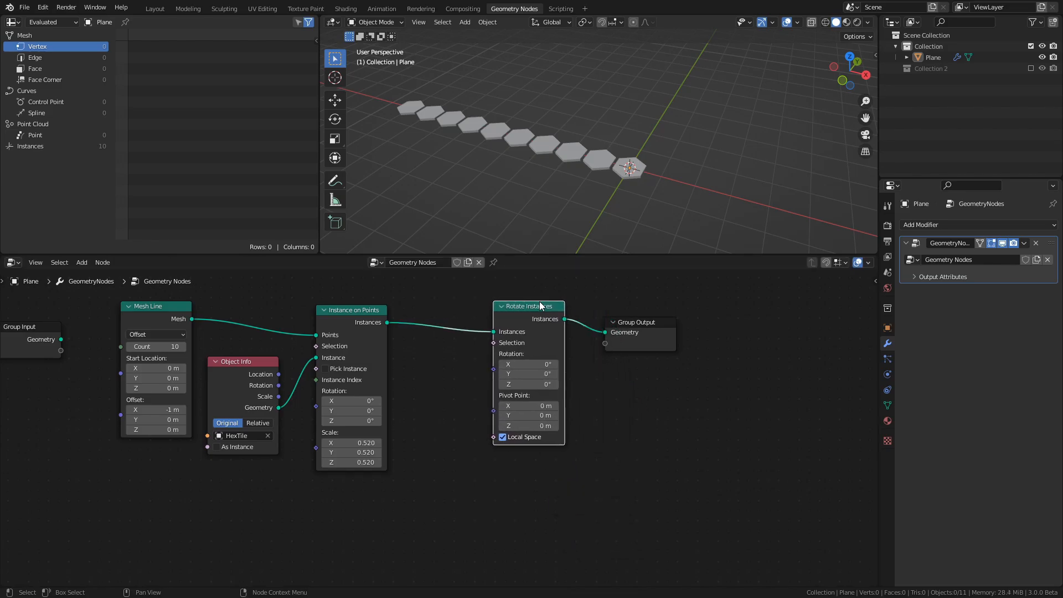
Step: Add a Combine XYZ node just before the Rotate Instances node, leaving it unconnected
{"action": "middle_click_drag", "start_coordinate": [451, 367], "coordinate": [415, 341]}
{"action": "key", "text": "shift+a"}
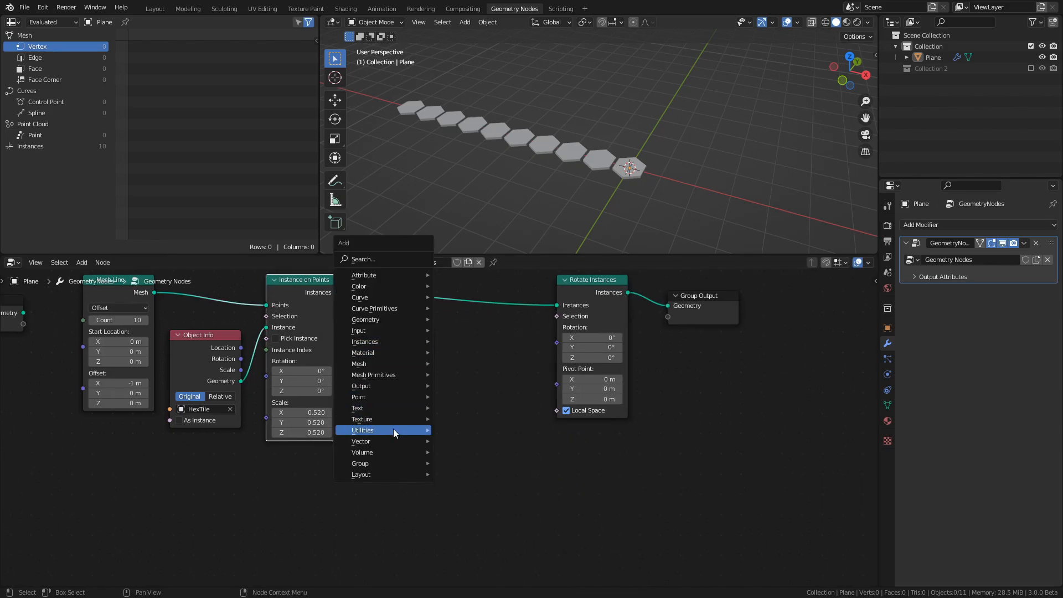
{"action": "mouse_move", "coordinate": [391, 441]}
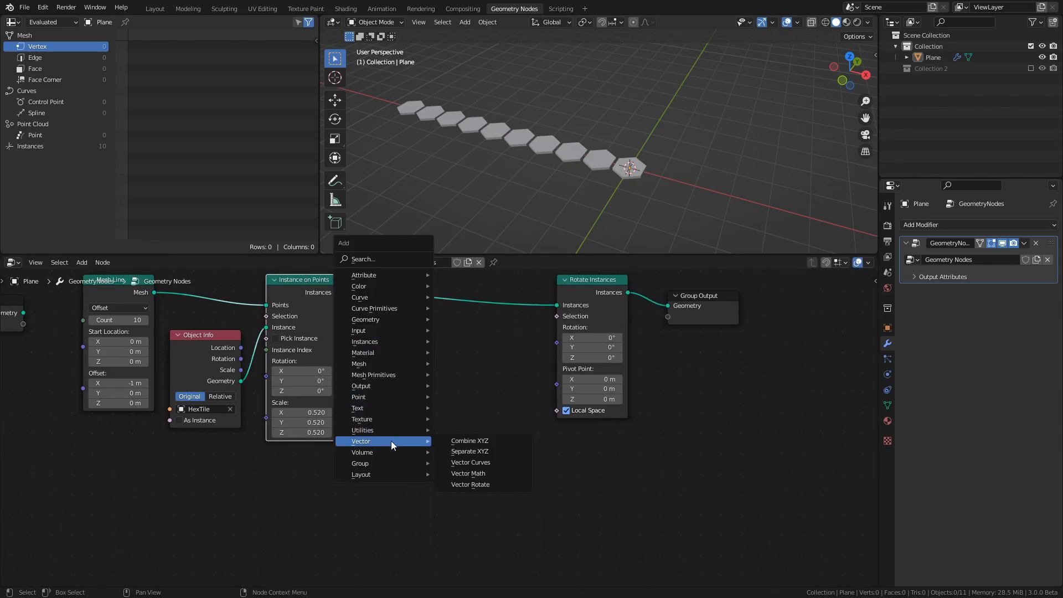
{"action": "left_click", "coordinate": [461, 438]}
{"action": "left_click", "coordinate": [471, 322]}
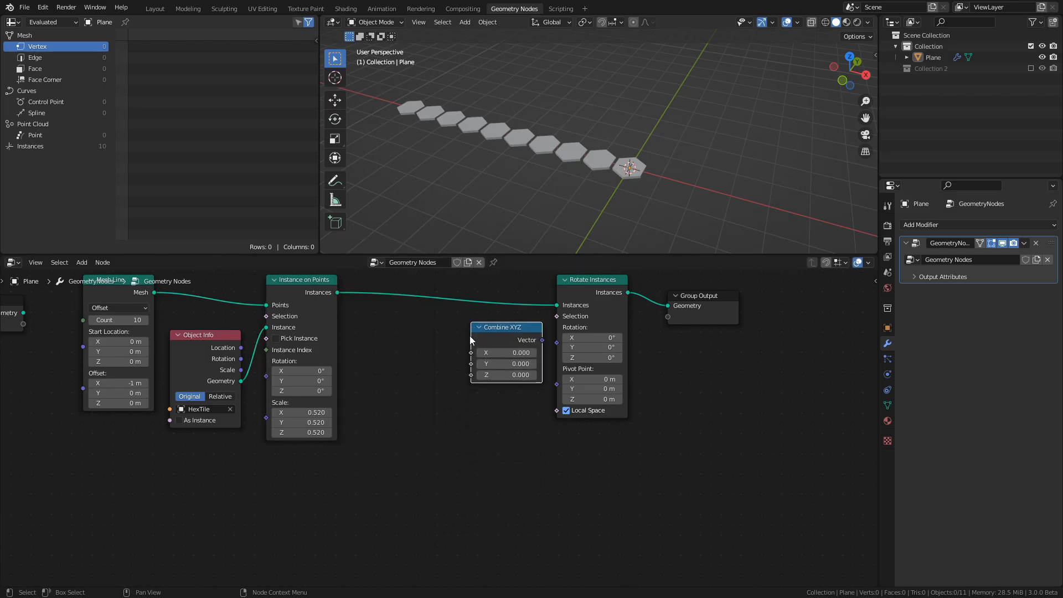
Step: Add a Math node before the Combine XYZ node and set its operation to To Radians
{"action": "middle_click_drag", "start_coordinate": [423, 421], "coordinate": [506, 398]}
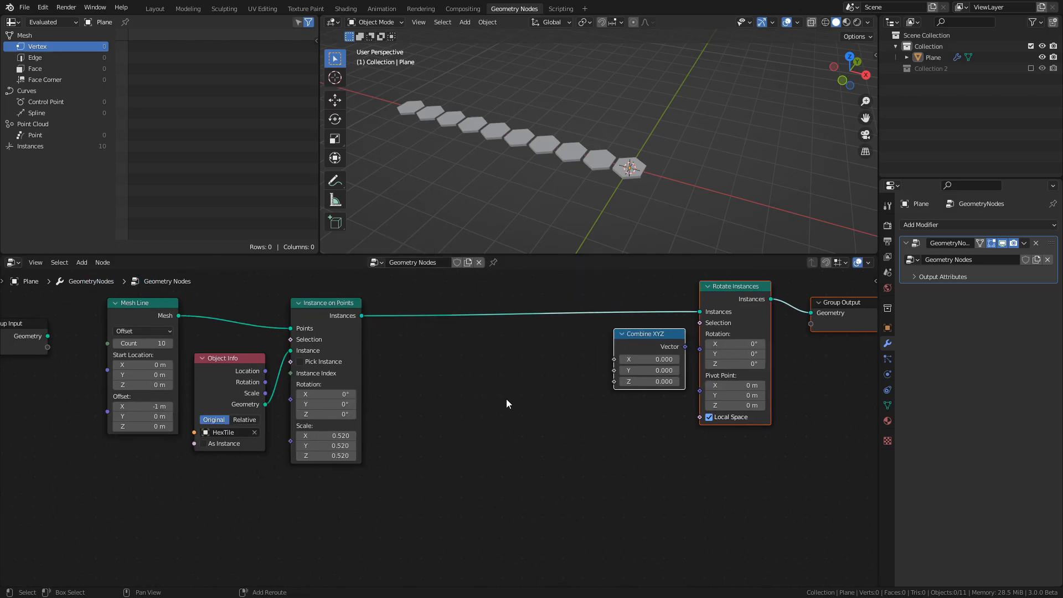
{"action": "key", "text": "shift+a"}
{"action": "mouse_move", "coordinate": [506, 398]}
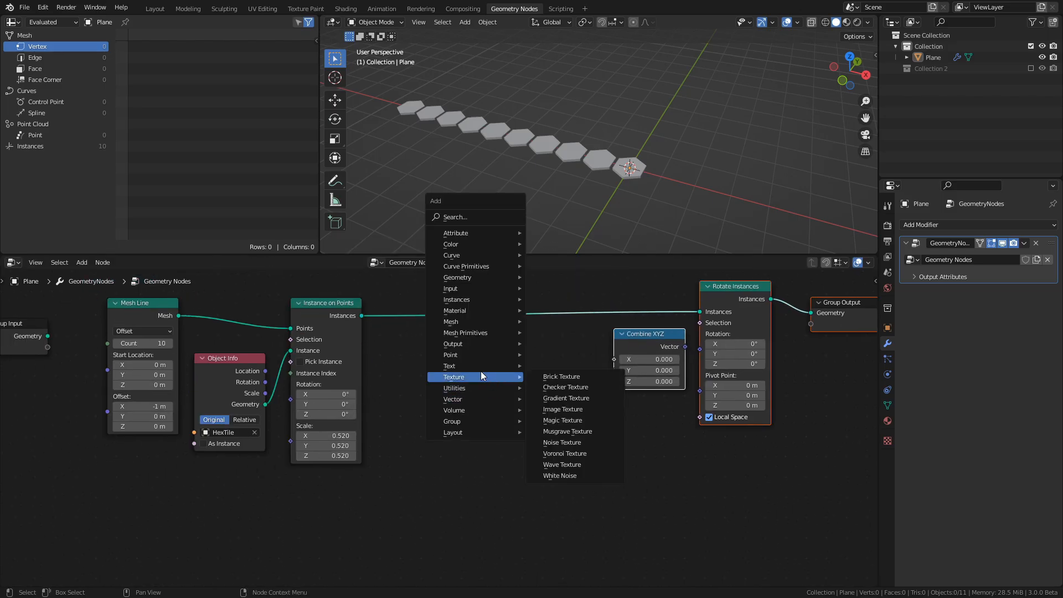
{"action": "mouse_move", "coordinate": [479, 386]}
{"action": "left_click", "coordinate": [571, 466]}
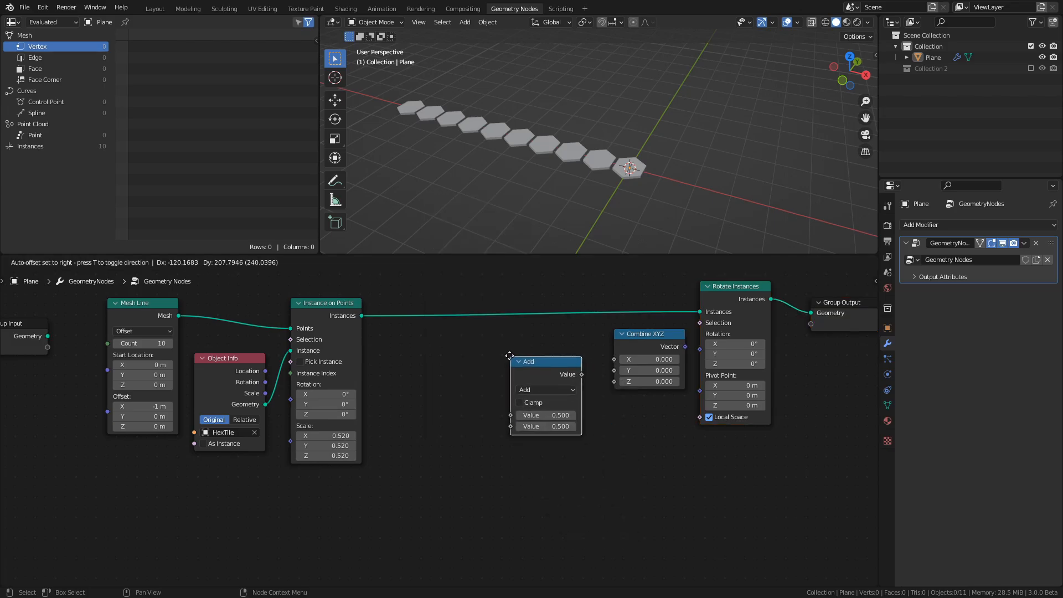
{"action": "left_click", "coordinate": [543, 371]}
{"action": "left_click", "coordinate": [544, 380]}
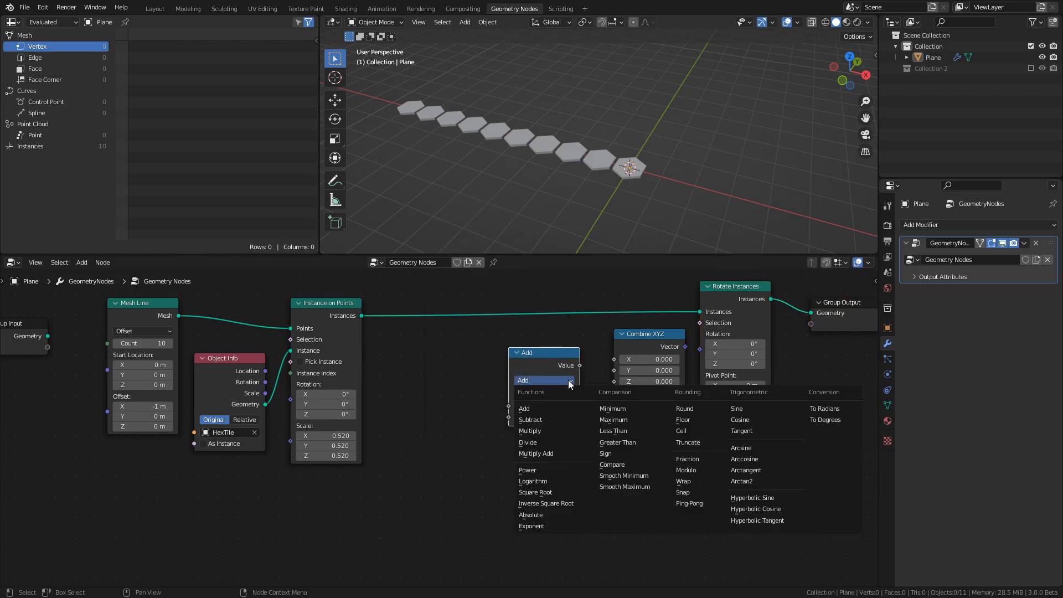
{"action": "left_click", "coordinate": [820, 412]}
Step: Duplicate the To Radians node, place the copy in front of it, and set its operation to Multiply
{"action": "middle_click_drag", "start_coordinate": [566, 394], "coordinate": [629, 387]}
{"action": "key", "text": "shift+d"}
{"action": "left_click", "coordinate": [525, 365]}
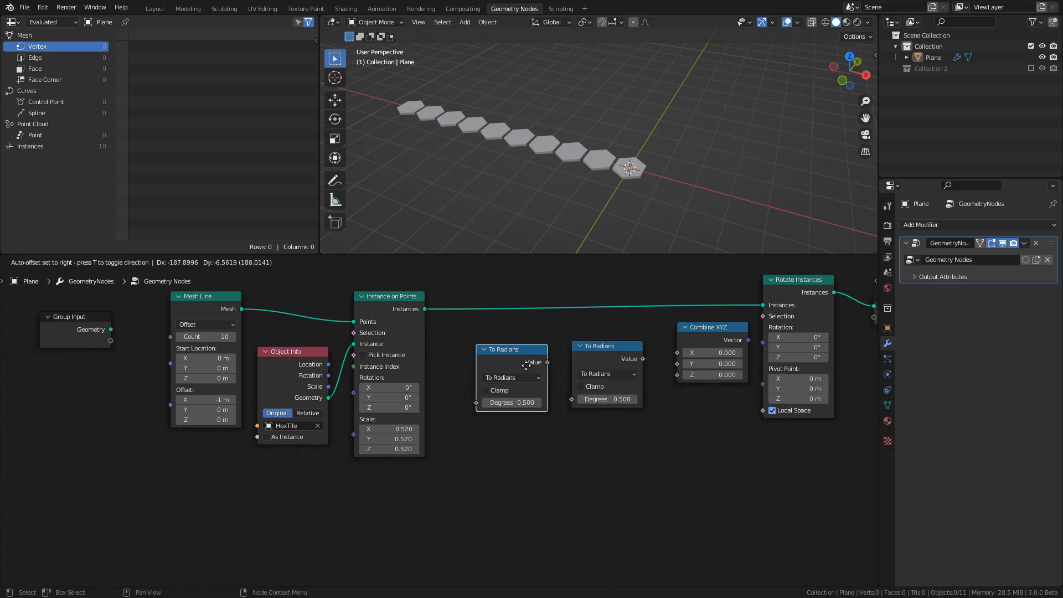
{"action": "left_click", "coordinate": [525, 381]}
{"action": "left_click", "coordinate": [509, 428]}
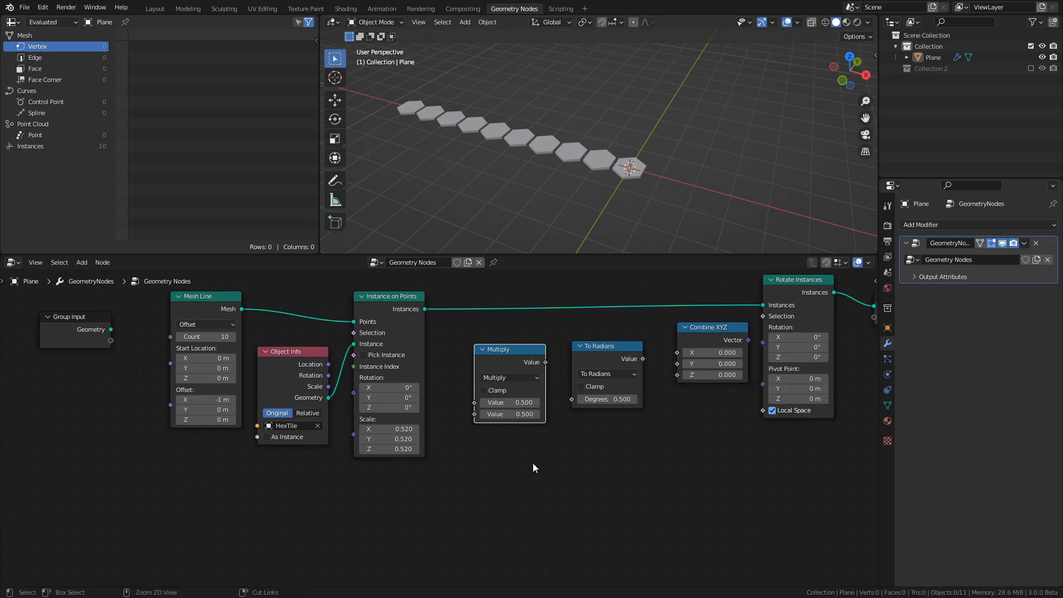
Step: Save the Blender file
{"action": "key", "text": "ctrl+s"}
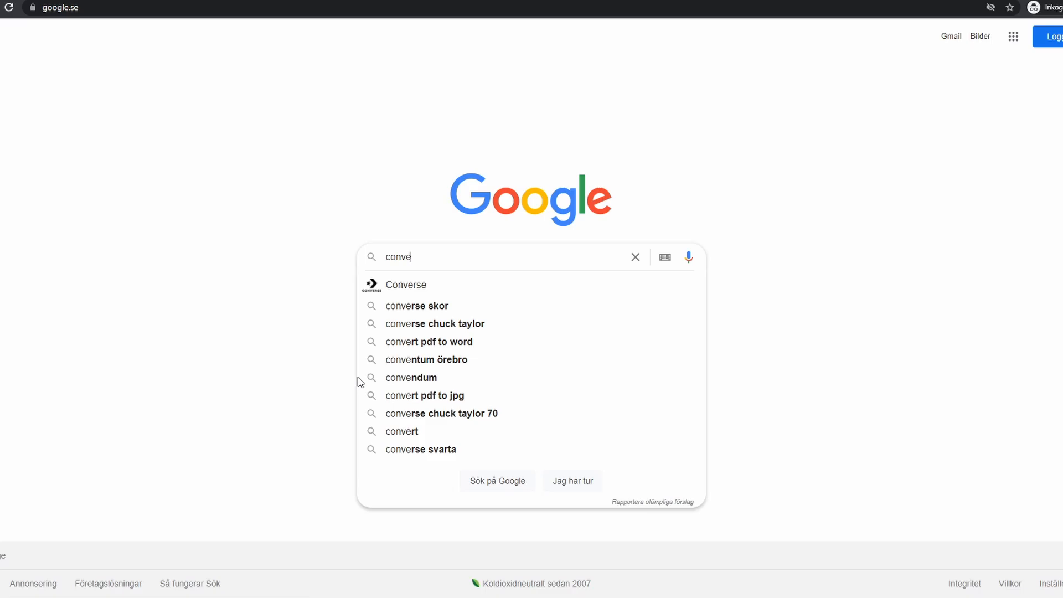
Step: Search Google in the web browser for "convert decimal to binary formula" and look through the results
{"action": "type", "text": "t decimal to binary formula"}
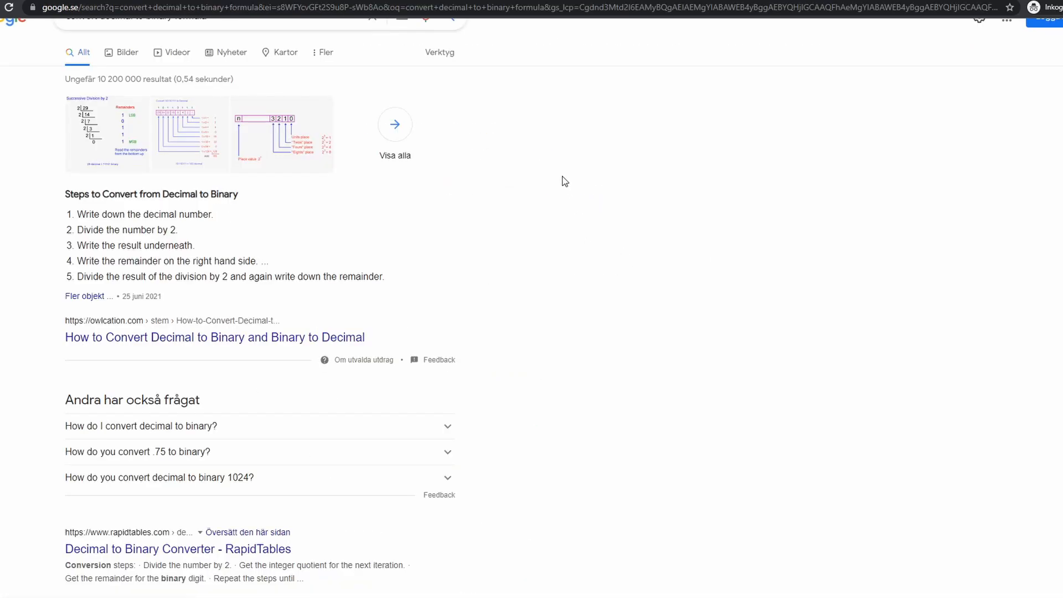
{"action": "scroll", "coordinate": [536, 233], "scroll_direction": "down", "scroll_amount": 8}
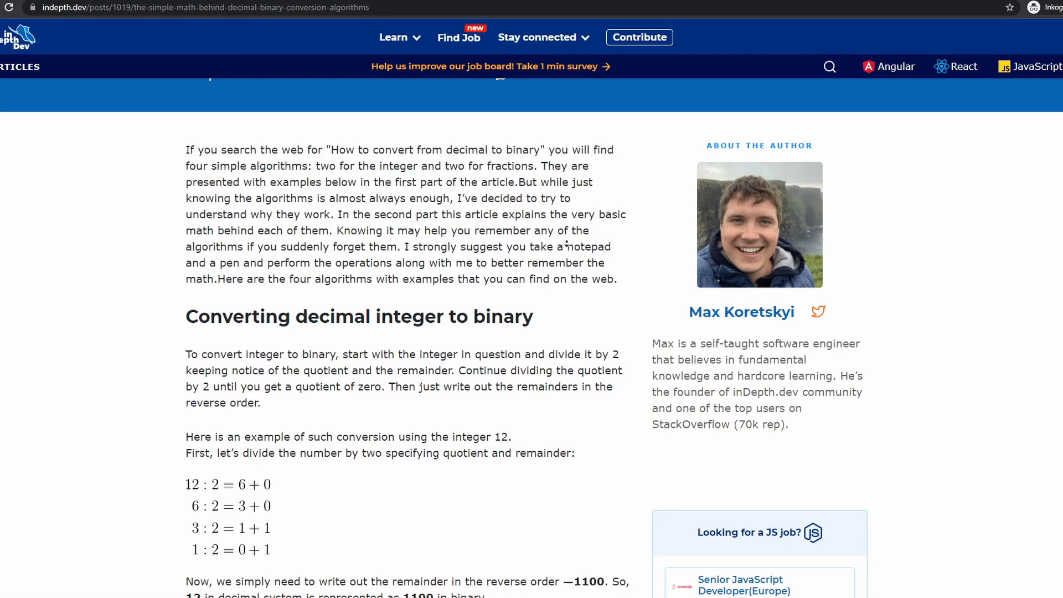
Step: Read the indepth.dev article's explanation and worked examples of converting decimal integers and fractions to binary
{"action": "scroll", "coordinate": [368, 273], "scroll_direction": "down", "scroll_amount": 3}
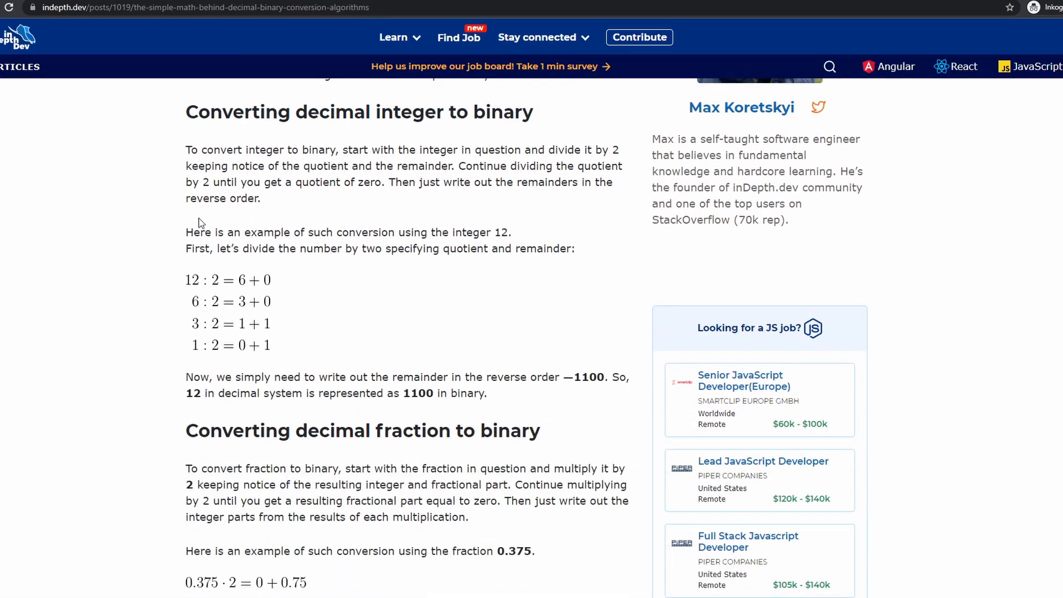
{"action": "scroll", "coordinate": [201, 223], "scroll_direction": "down", "scroll_amount": 2}
{"action": "scroll", "coordinate": [201, 224], "scroll_direction": "up", "scroll_amount": 3}
{"action": "left_click_drag", "start_coordinate": [222, 168], "coordinate": [521, 246]}
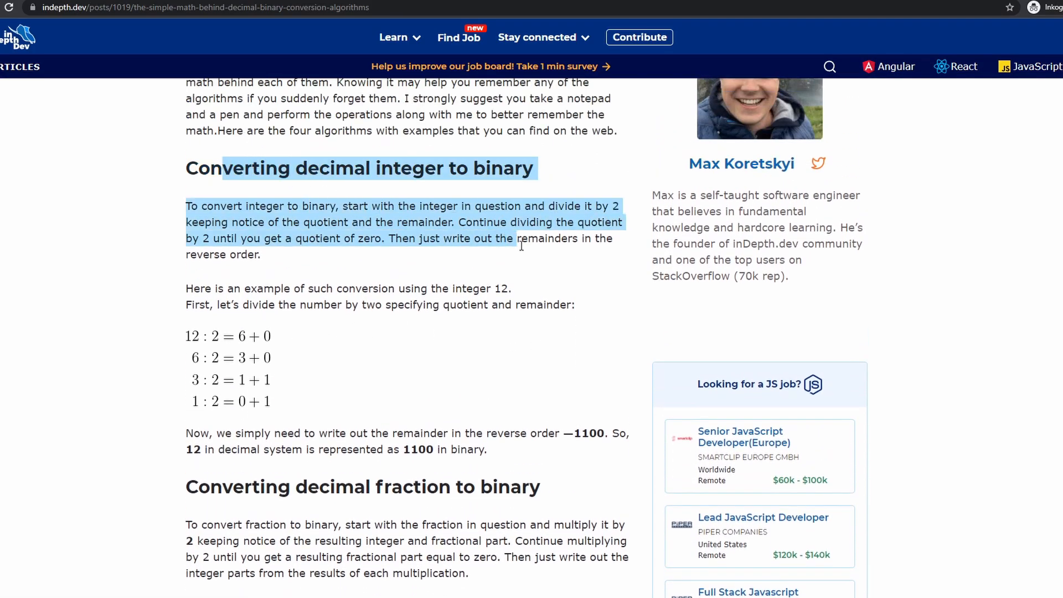
{"action": "left_click", "coordinate": [521, 246]}
{"action": "left_click_drag", "start_coordinate": [281, 221], "coordinate": [609, 233]}
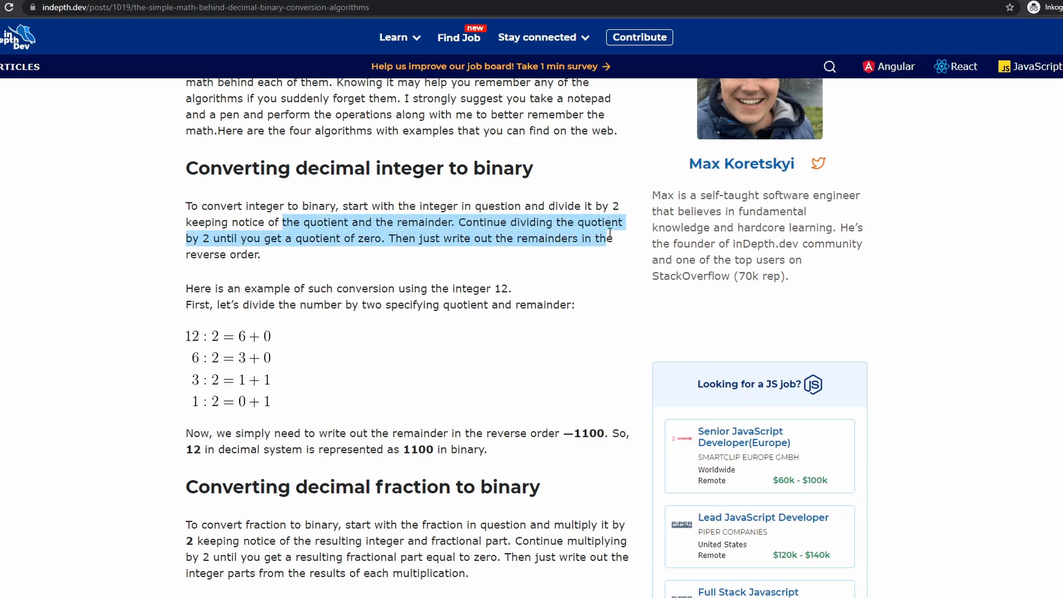
{"action": "left_click", "coordinate": [609, 234]}
{"action": "left_click_drag", "start_coordinate": [188, 246], "coordinate": [498, 242]}
{"action": "left_click", "coordinate": [497, 243]}
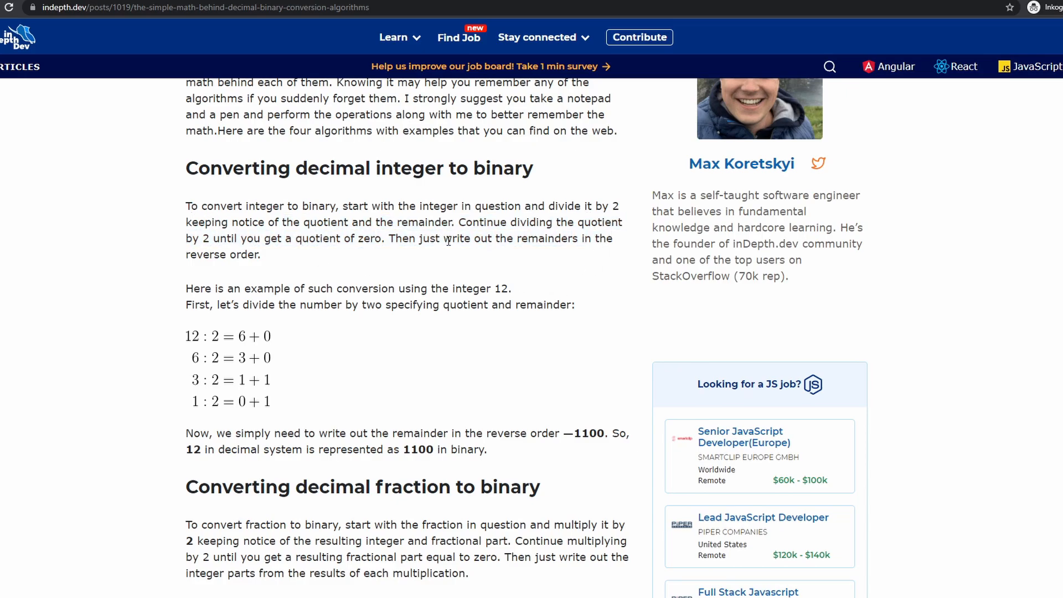
{"action": "left_click_drag", "start_coordinate": [403, 242], "coordinate": [565, 237]}
{"action": "left_click", "coordinate": [565, 237]}
{"action": "middle_click", "coordinate": [435, 408]}
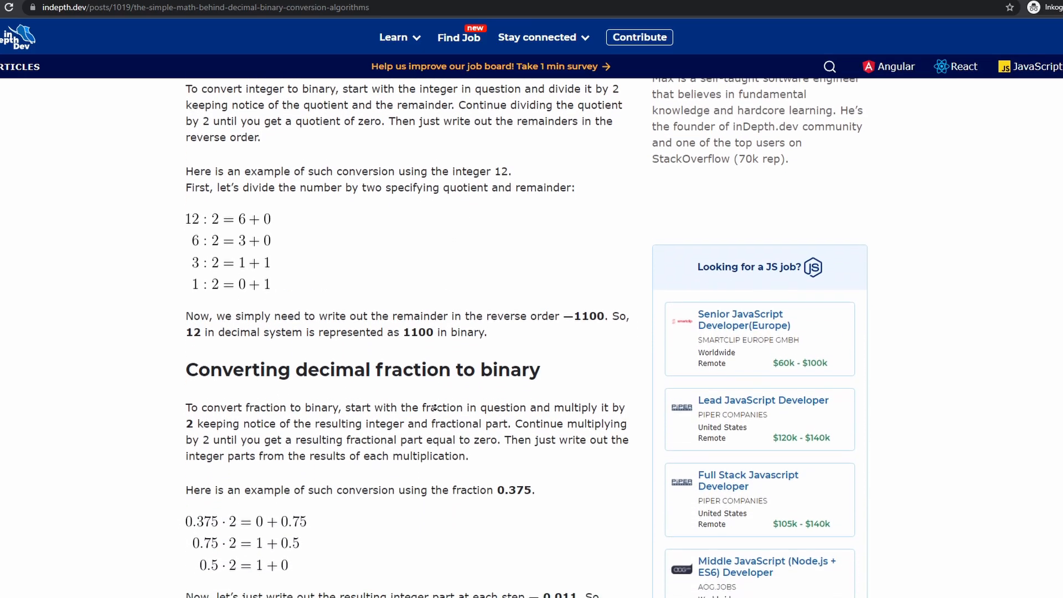
{"action": "middle_click", "coordinate": [435, 408]}
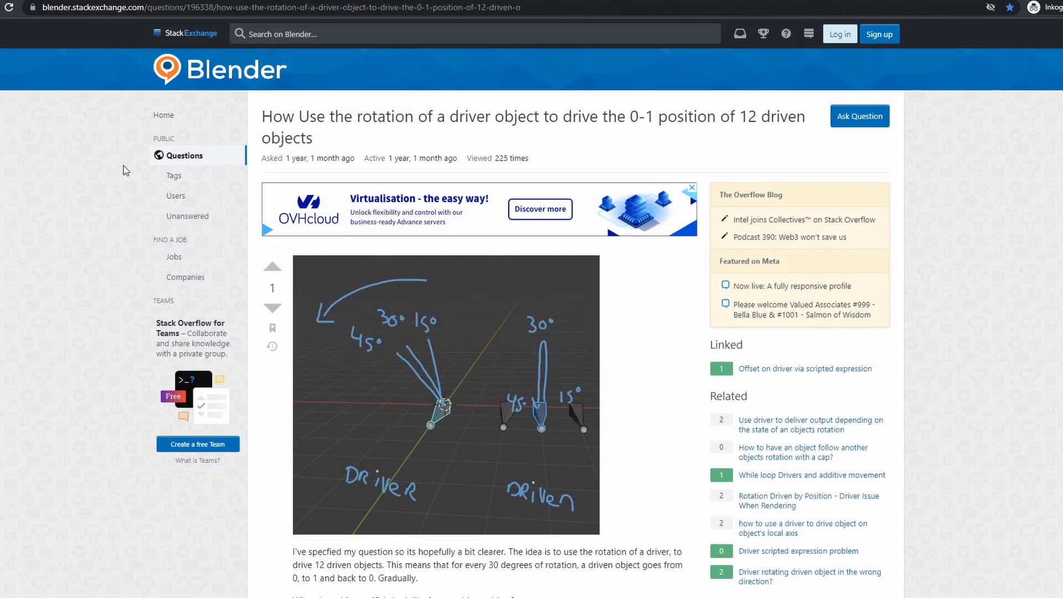
Step: Read the Blender Stack Exchange question about driving 12 objects by rotation, and examine the answer's formulas down to the binary counter
{"action": "scroll", "coordinate": [126, 171], "scroll_direction": "down", "scroll_amount": 4}
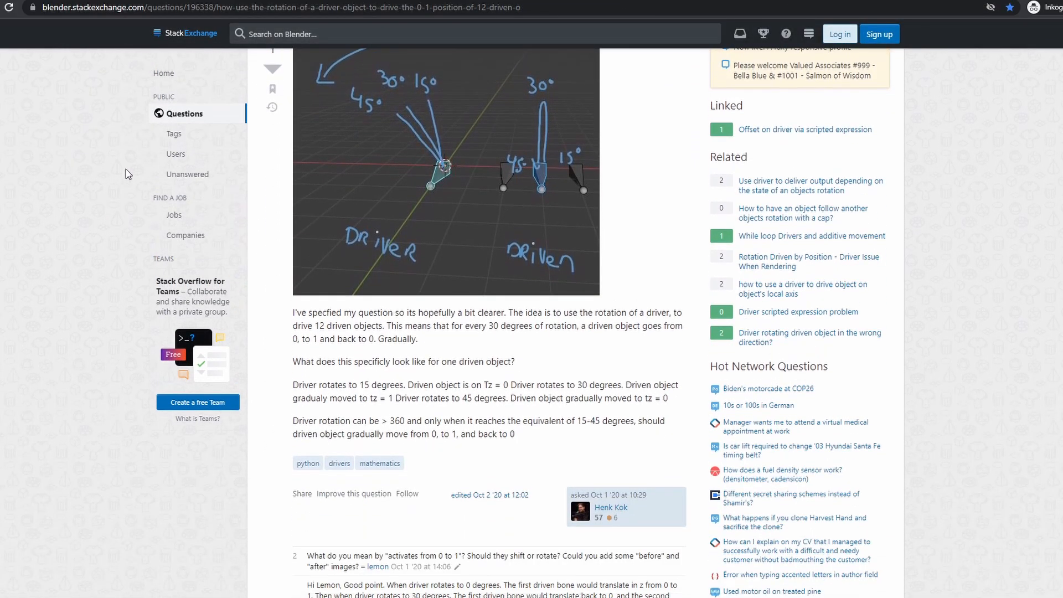
{"action": "scroll", "coordinate": [126, 176], "scroll_direction": "down", "scroll_amount": 4}
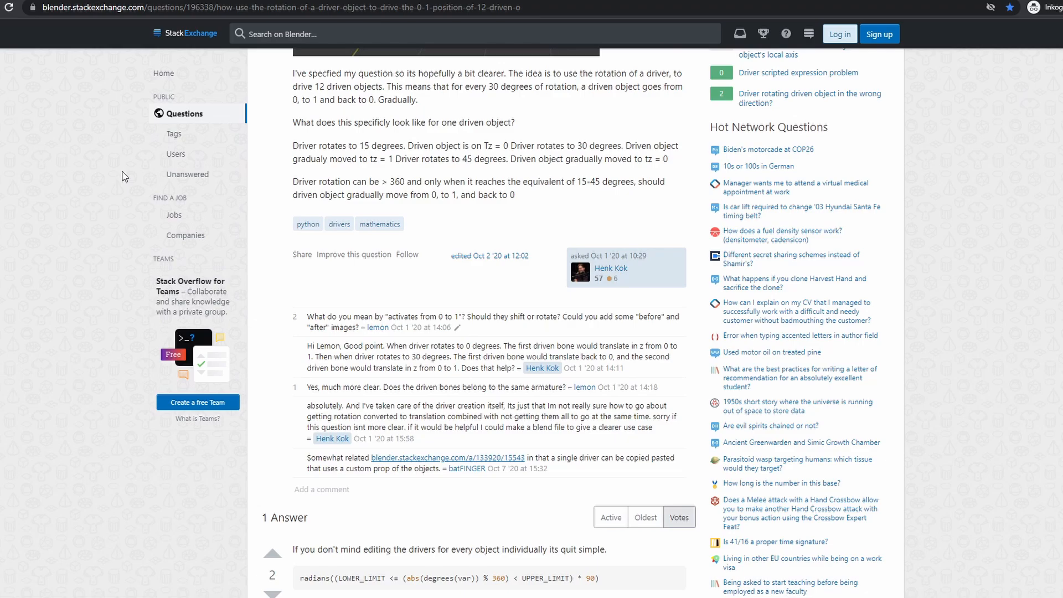
{"action": "scroll", "coordinate": [126, 177], "scroll_direction": "down", "scroll_amount": 3}
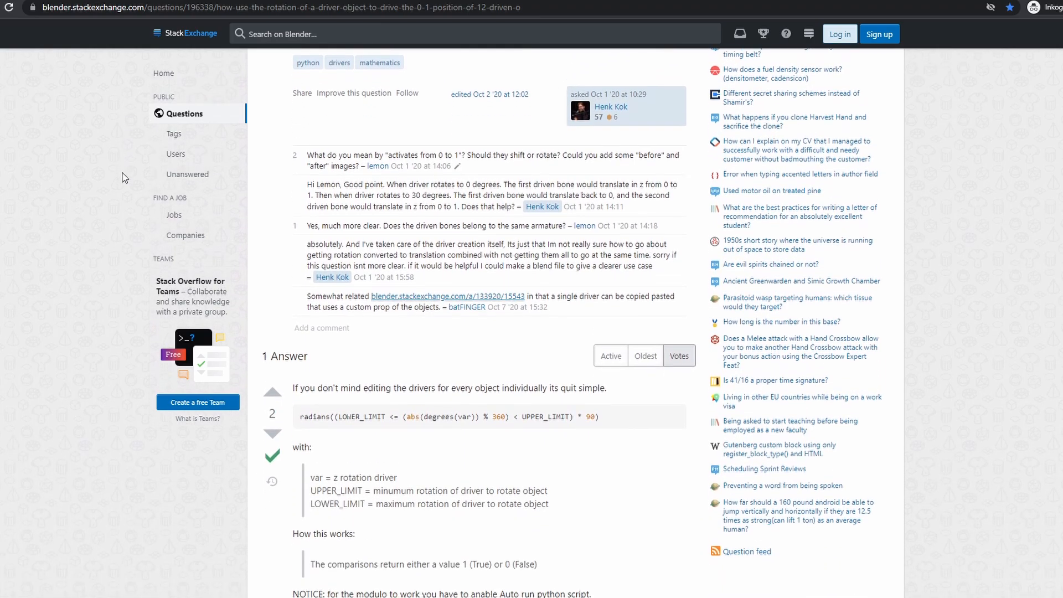
{"action": "scroll", "coordinate": [125, 177], "scroll_direction": "down", "scroll_amount": 1}
{"action": "scroll", "coordinate": [123, 177], "scroll_direction": "down", "scroll_amount": 5}
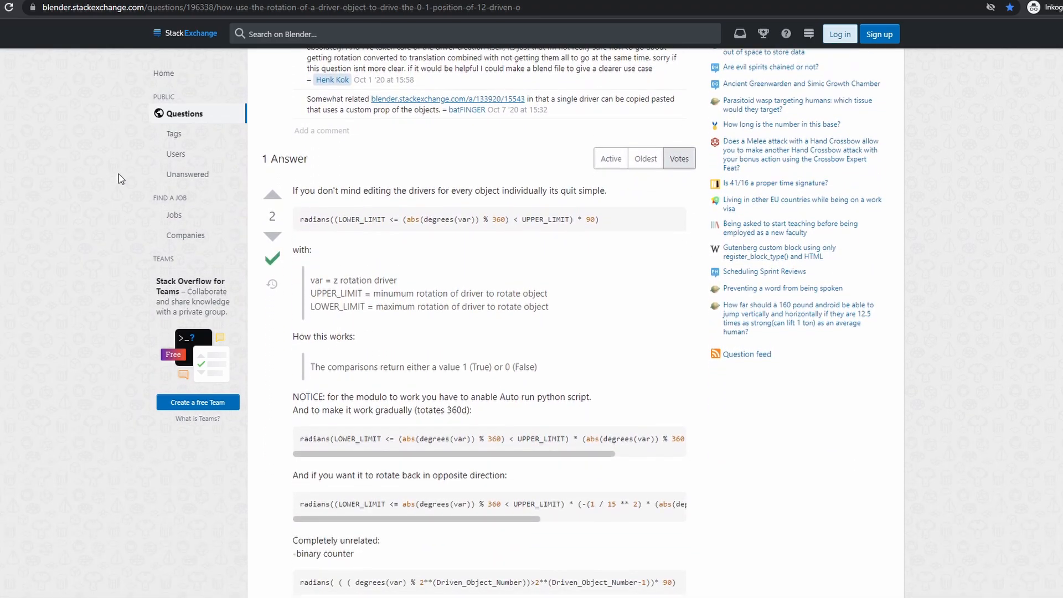
{"action": "scroll", "coordinate": [121, 178], "scroll_direction": "down", "scroll_amount": 2}
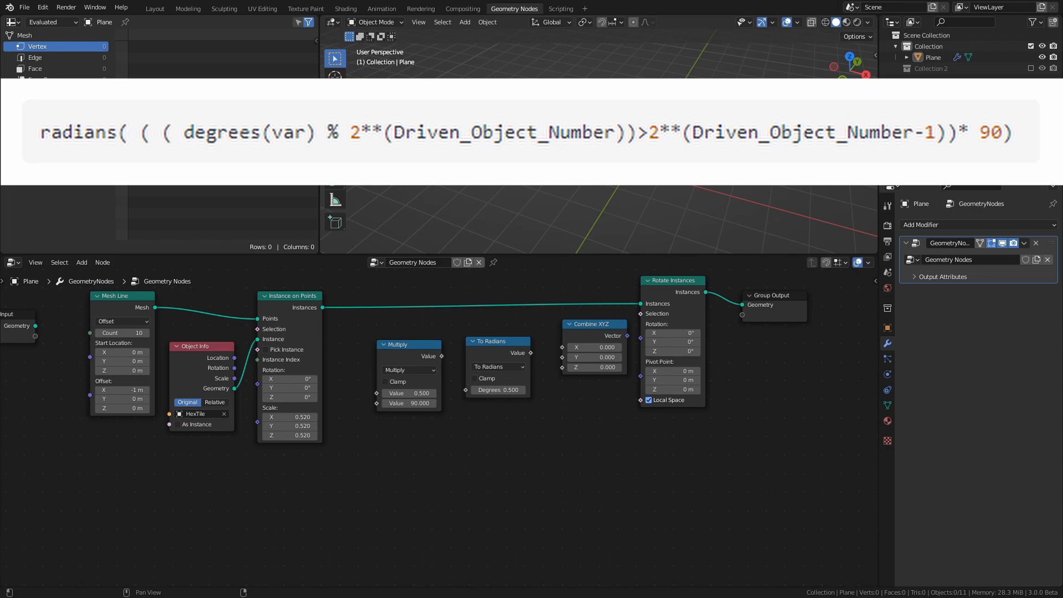
Step: Back in Blender, add a Value node set to 1 in the free area below the existing nodes and save the file
{"action": "middle_click_drag", "start_coordinate": [339, 477], "coordinate": [536, 403]}
{"action": "scroll", "coordinate": [535, 404], "scroll_direction": "down", "scroll_amount": 1}
{"action": "key", "text": "ctrl+s"}
{"action": "key", "text": "shift+a"}
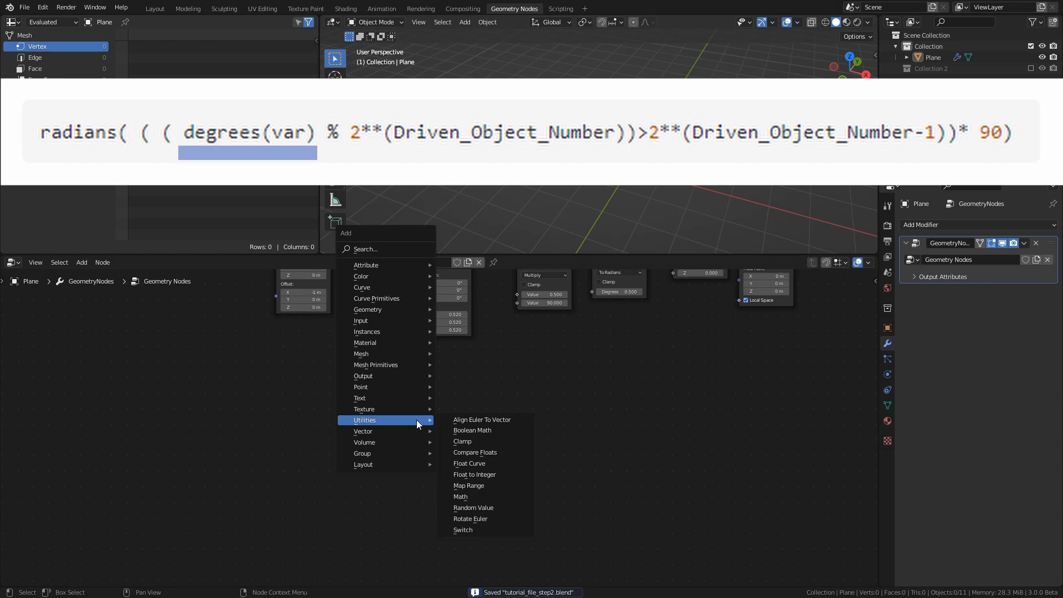
{"action": "mouse_move", "coordinate": [392, 323]}
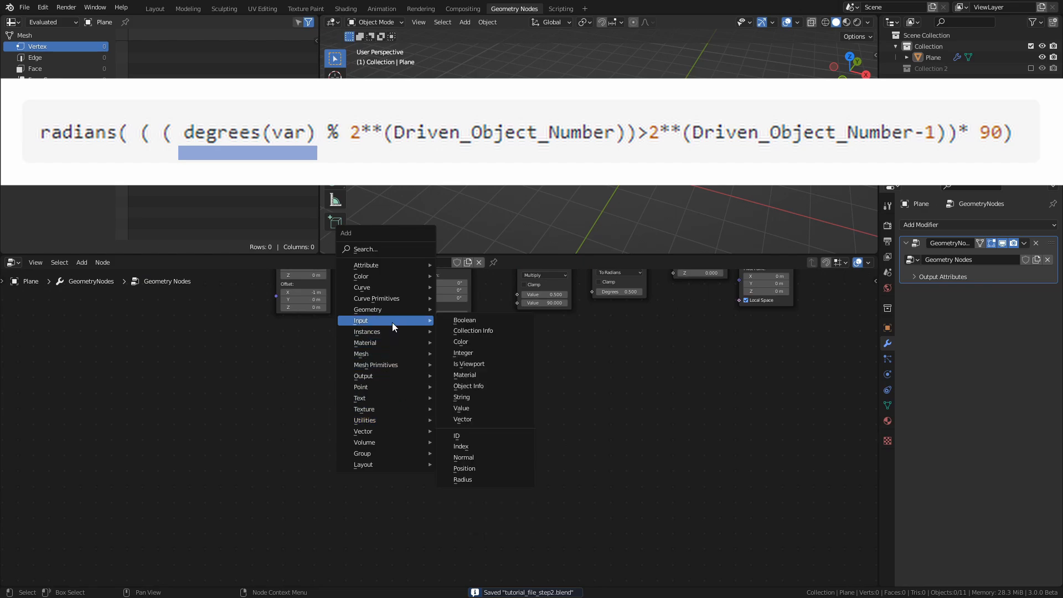
{"action": "left_click", "coordinate": [496, 412]}
{"action": "left_click", "coordinate": [313, 432]}
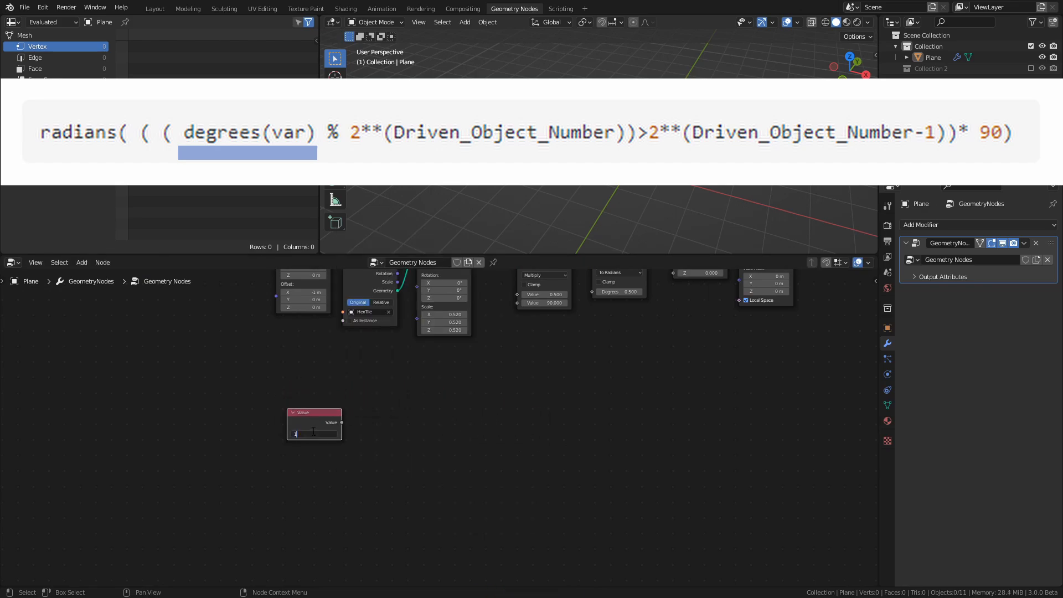
{"action": "scroll", "coordinate": [384, 406], "scroll_direction": "up", "scroll_amount": 2}
{"action": "key", "text": "ctrl+s"}
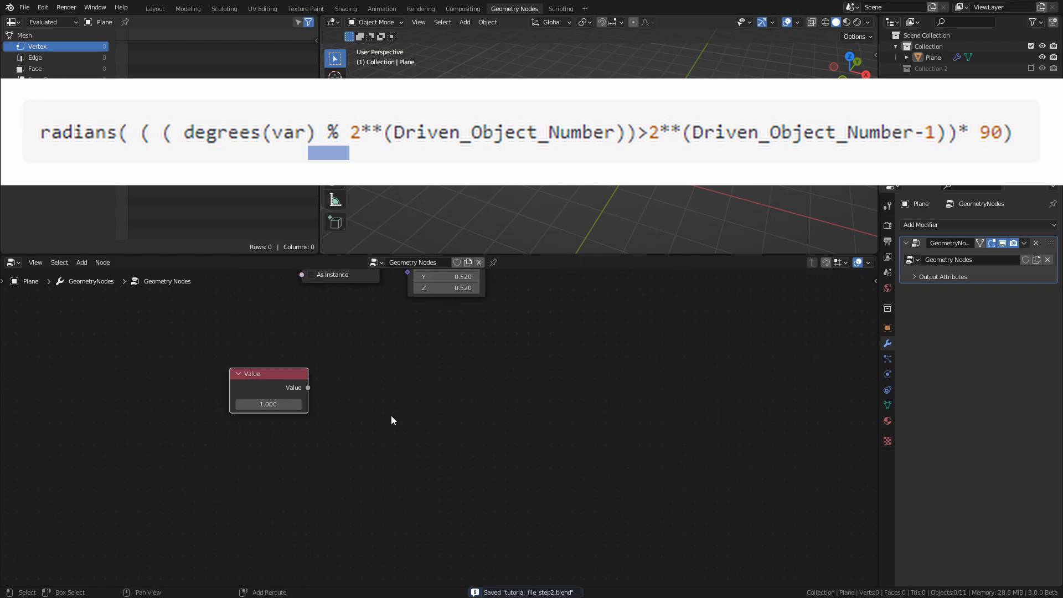
Step: Add a Math node after the Value node, set it to Modulo, and connect the Value output to its first input
{"action": "key", "text": "shift+a"}
{"action": "mouse_move", "coordinate": [361, 515]}
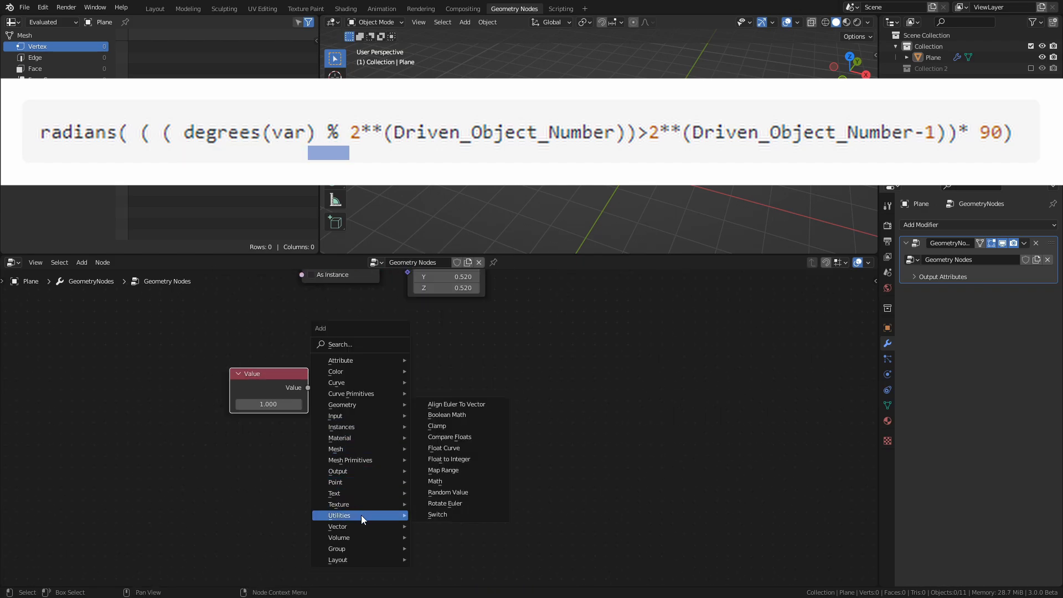
{"action": "left_click", "coordinate": [452, 481]}
{"action": "left_click", "coordinate": [459, 369]}
{"action": "left_click", "coordinate": [503, 403]}
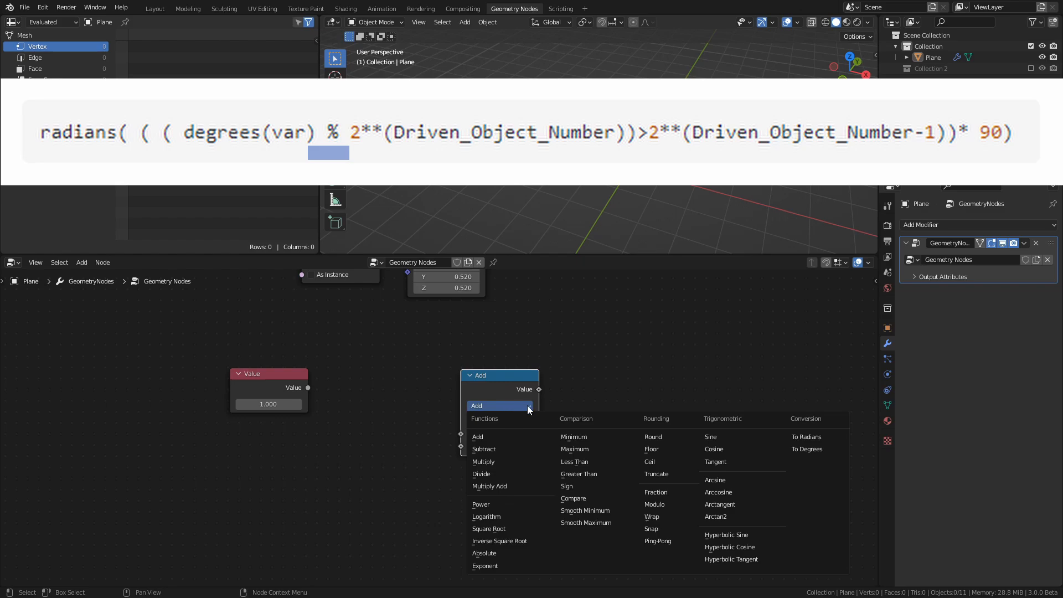
{"action": "left_click", "coordinate": [655, 504]}
{"action": "left_click_drag", "start_coordinate": [308, 388], "coordinate": [462, 435]}
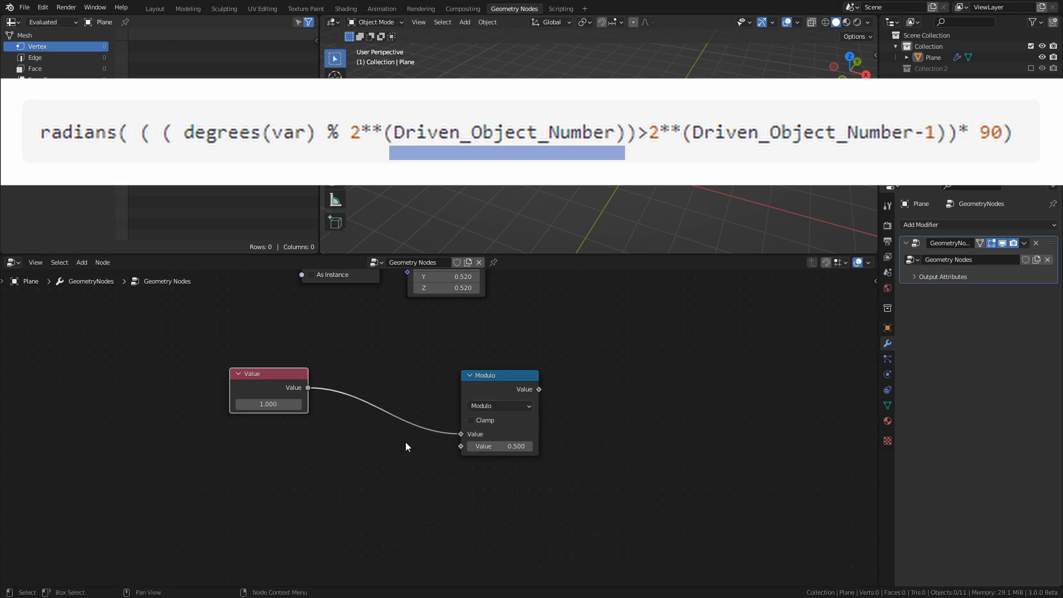
Step: Add an Index node below the Value node
{"action": "middle_click_drag", "start_coordinate": [399, 459], "coordinate": [430, 447]}
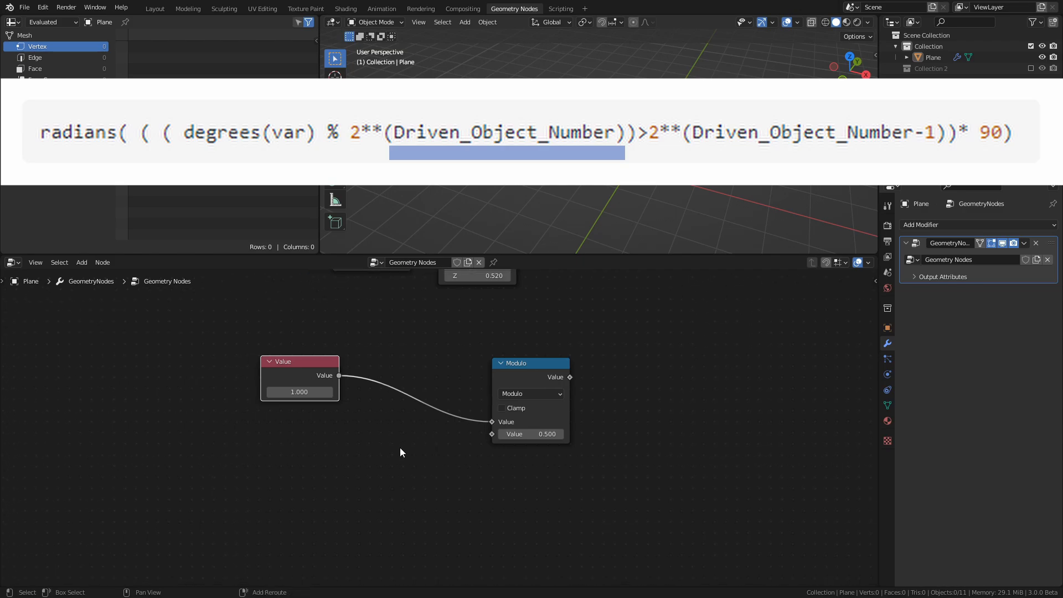
{"action": "key", "text": "shift+a"}
{"action": "mouse_move", "coordinate": [344, 348]}
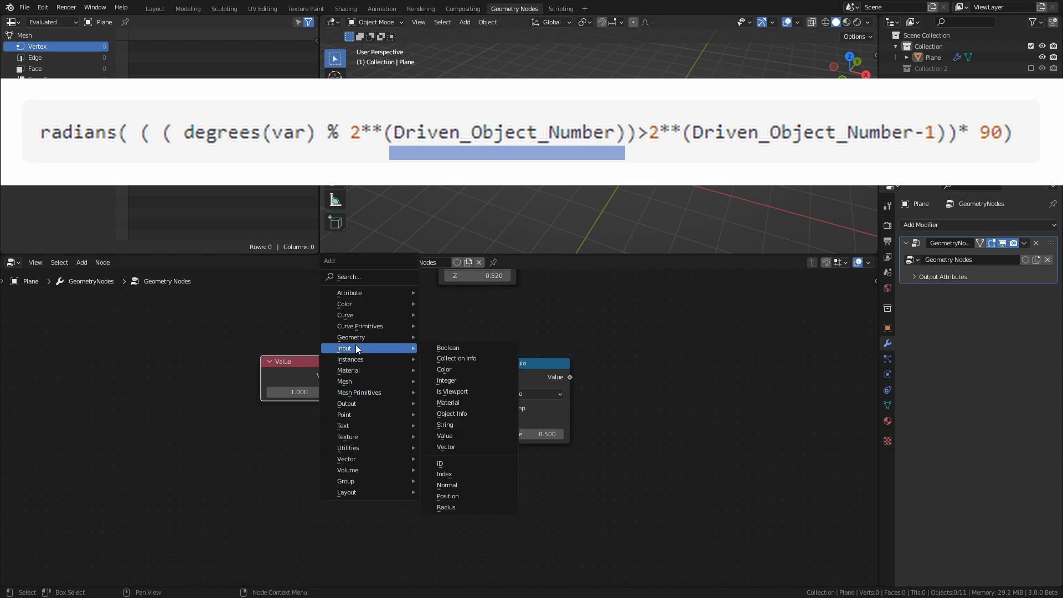
{"action": "left_click", "coordinate": [459, 470]}
{"action": "left_click", "coordinate": [242, 463]}
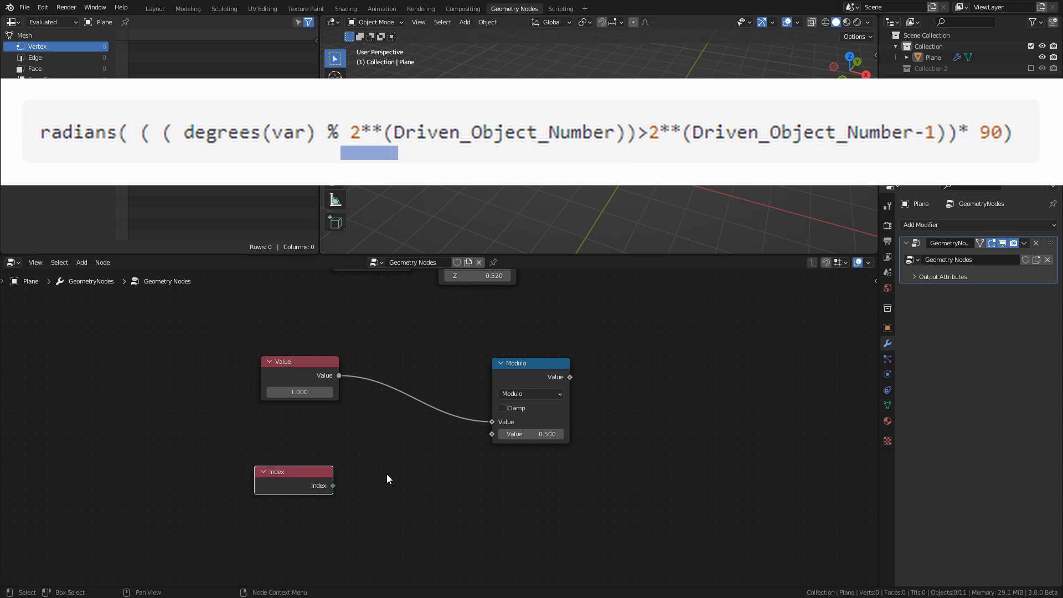
Step: Add a Math node beside the Index node, set it to Power, and connect Index to its Exponent input
{"action": "key", "text": "shift+a"}
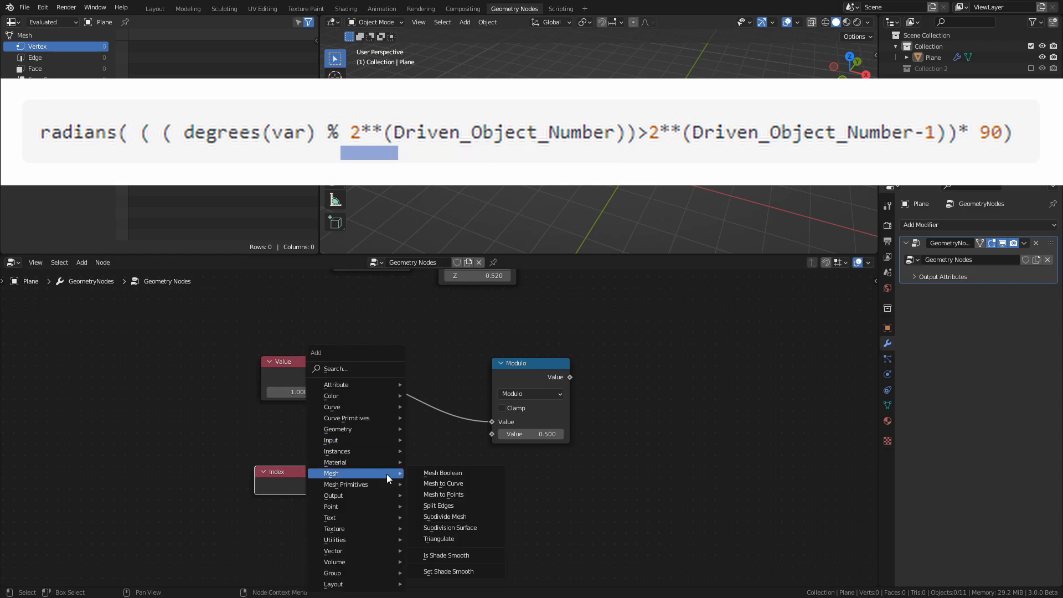
{"action": "mouse_move", "coordinate": [350, 543]}
{"action": "left_click", "coordinate": [438, 506]}
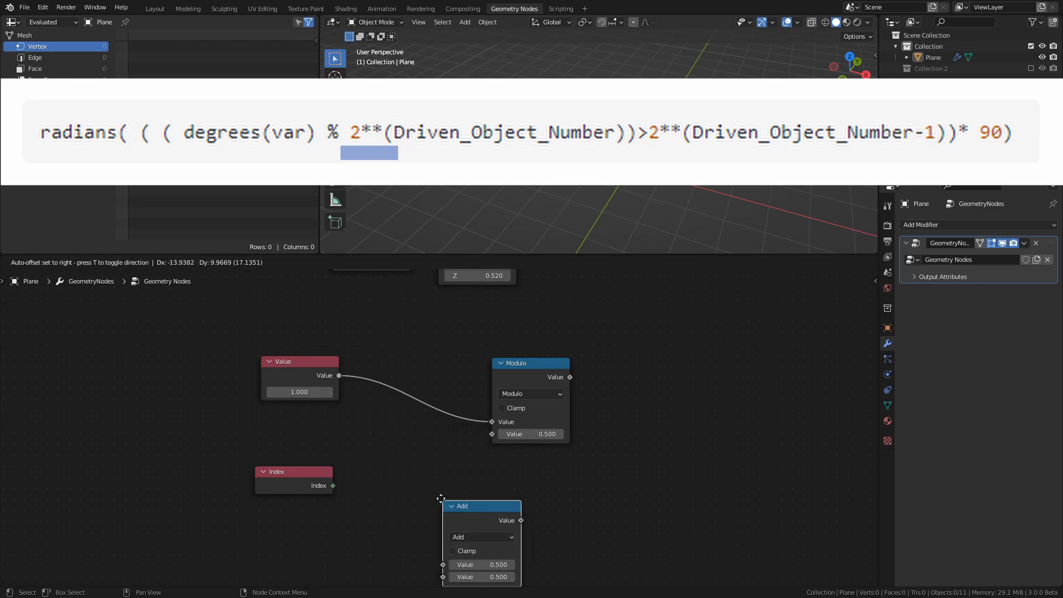
{"action": "left_click", "coordinate": [458, 485]}
{"action": "left_click", "coordinate": [457, 485]}
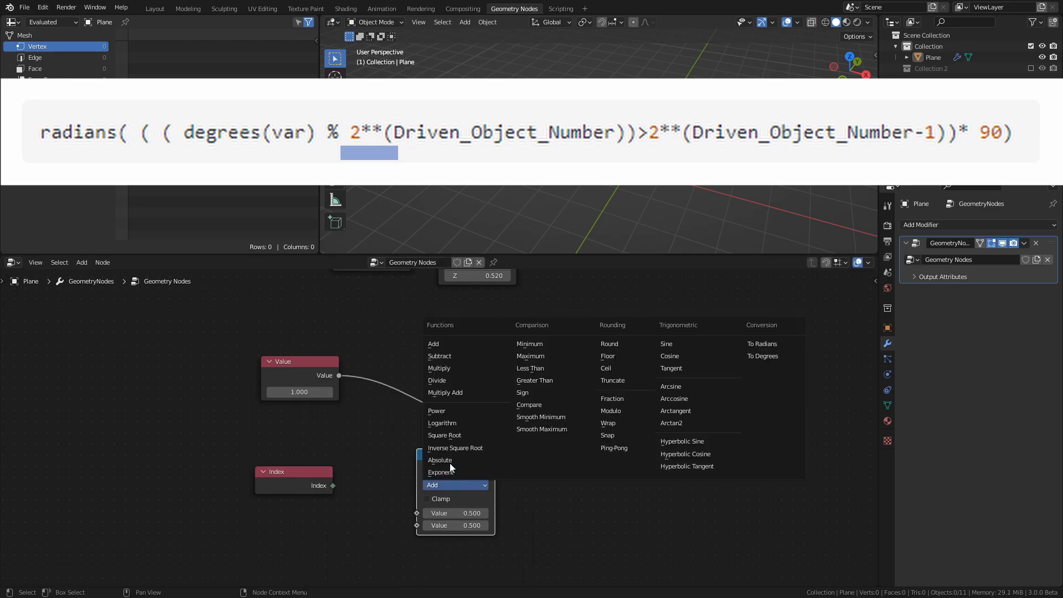
{"action": "left_click", "coordinate": [450, 411]}
{"action": "left_click_drag", "start_coordinate": [332, 486], "coordinate": [350, 496]}
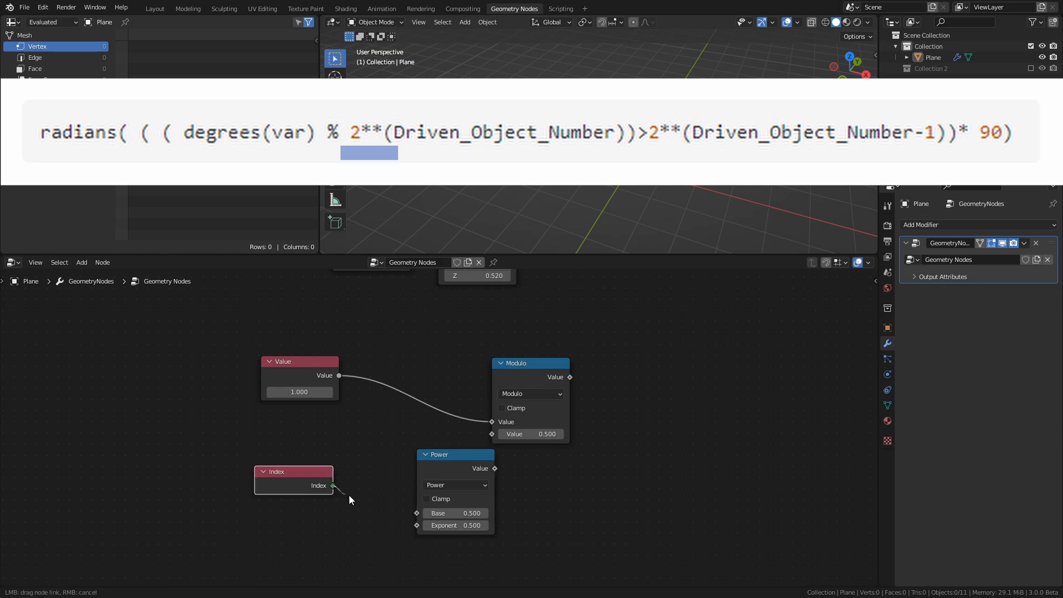
{"action": "left_click_drag", "start_coordinate": [423, 525], "coordinate": [424, 523]}
Step: Set the Power node's Base to 2 and connect its output to the second Modulo input
{"action": "left_click", "coordinate": [443, 514]}
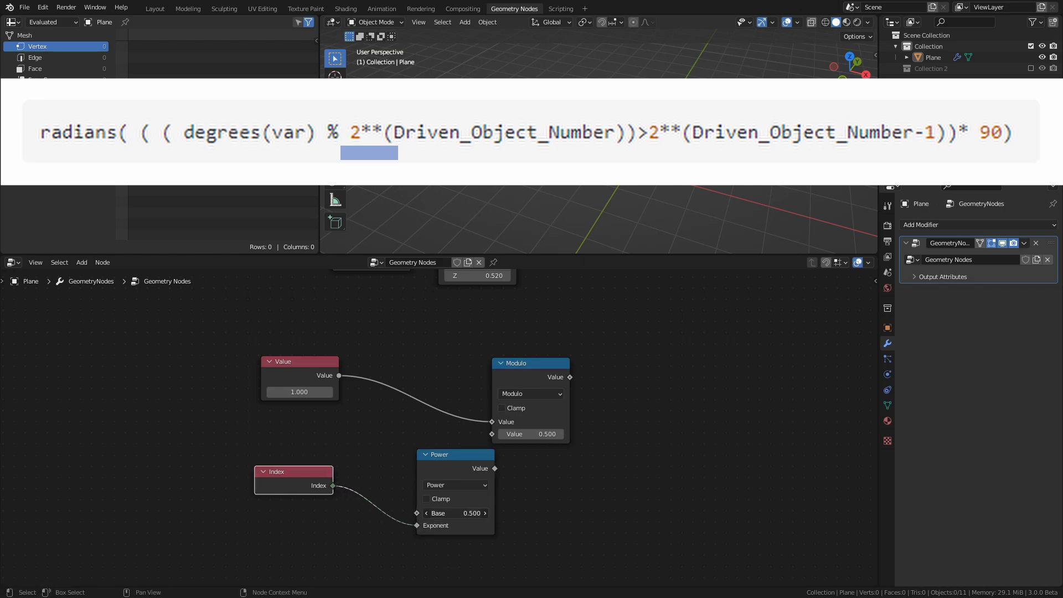
{"action": "type", "text": "2"}
{"action": "key", "text": "Return"}
{"action": "left_click_drag", "start_coordinate": [477, 454], "coordinate": [491, 434]}
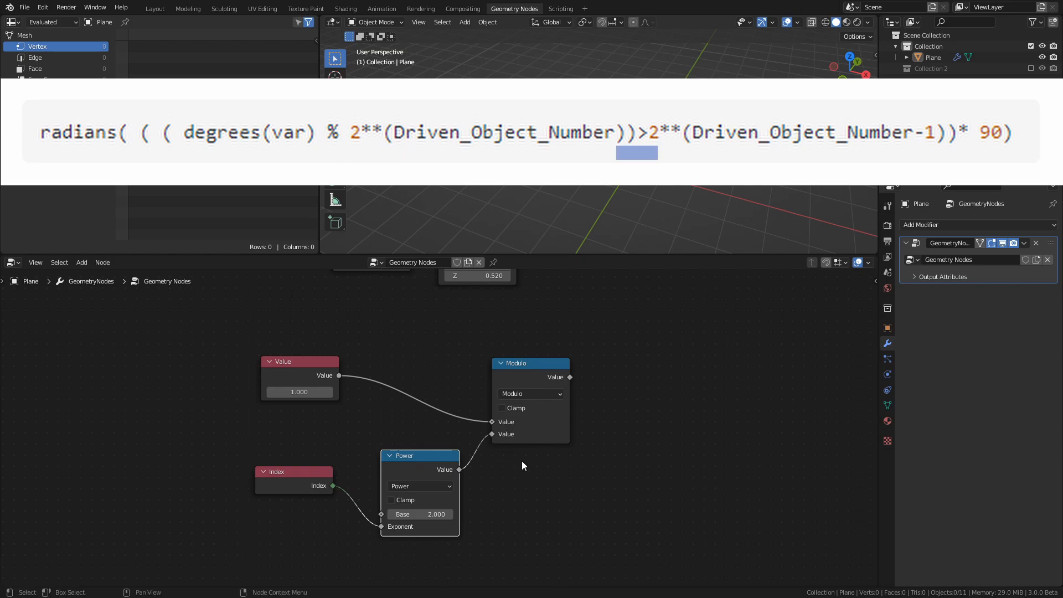
Step: Add a Compare Floats node after Modulo, set it to Greater Than or Equal, and connect the Modulo output to input A
{"action": "middle_click_drag", "start_coordinate": [662, 468], "coordinate": [496, 446]}
{"action": "key", "text": "shift+a"}
{"action": "mouse_move", "coordinate": [489, 445]}
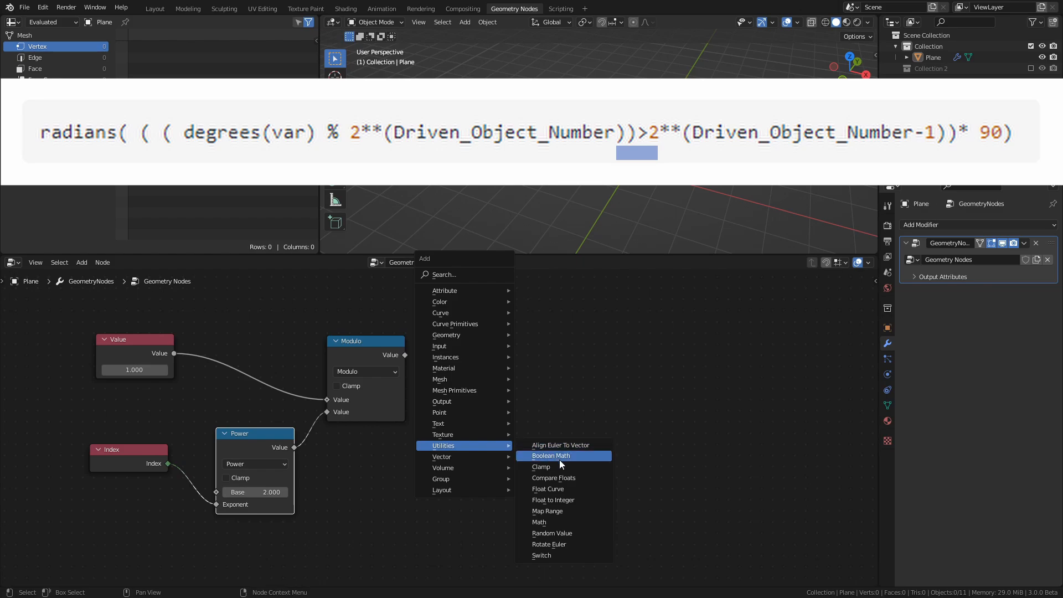
{"action": "left_click", "coordinate": [560, 478]}
{"action": "left_click", "coordinate": [558, 388]}
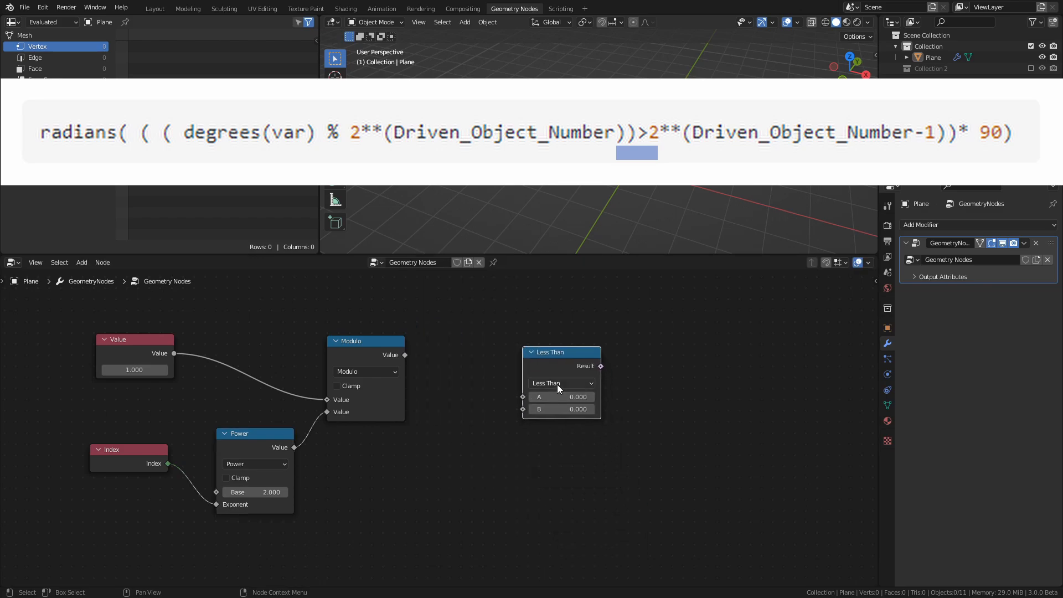
{"action": "left_click", "coordinate": [557, 384]}
{"action": "left_click", "coordinate": [577, 431]}
{"action": "left_click_drag", "start_coordinate": [405, 356], "coordinate": [519, 399]}
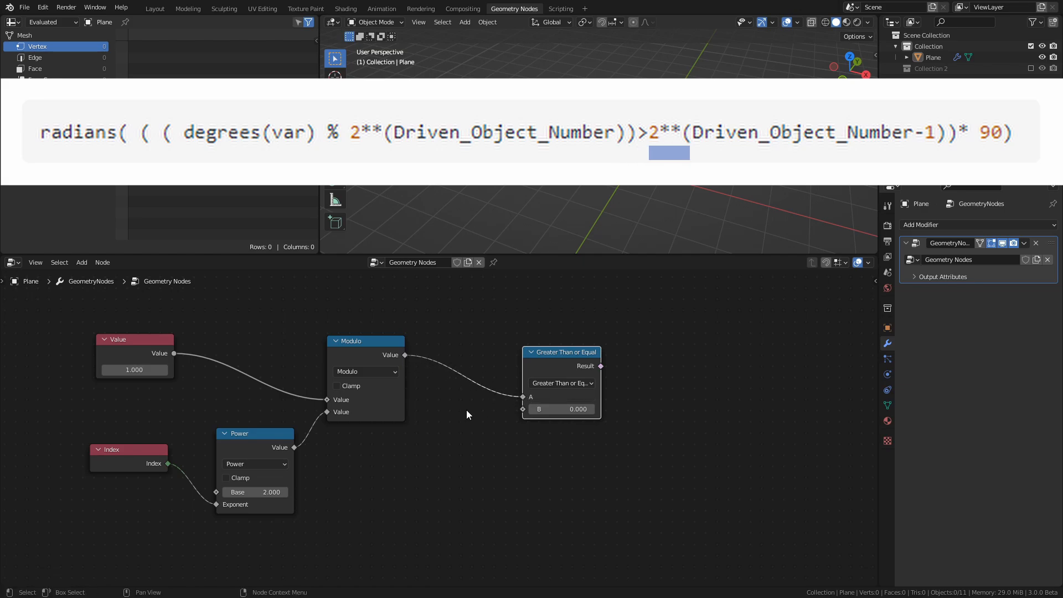
Step: Duplicate the Power node and place the copy below and between the Modulo and Greater Than or Equal nodes
{"action": "left_click", "coordinate": [237, 437]}
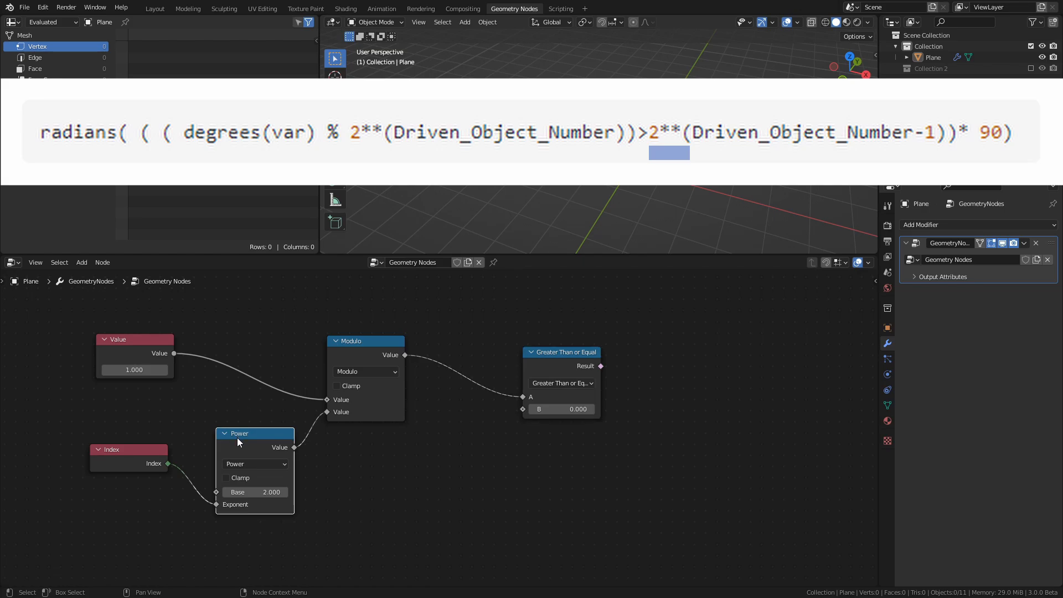
{"action": "key", "text": "shift+d"}
{"action": "left_click", "coordinate": [445, 440]}
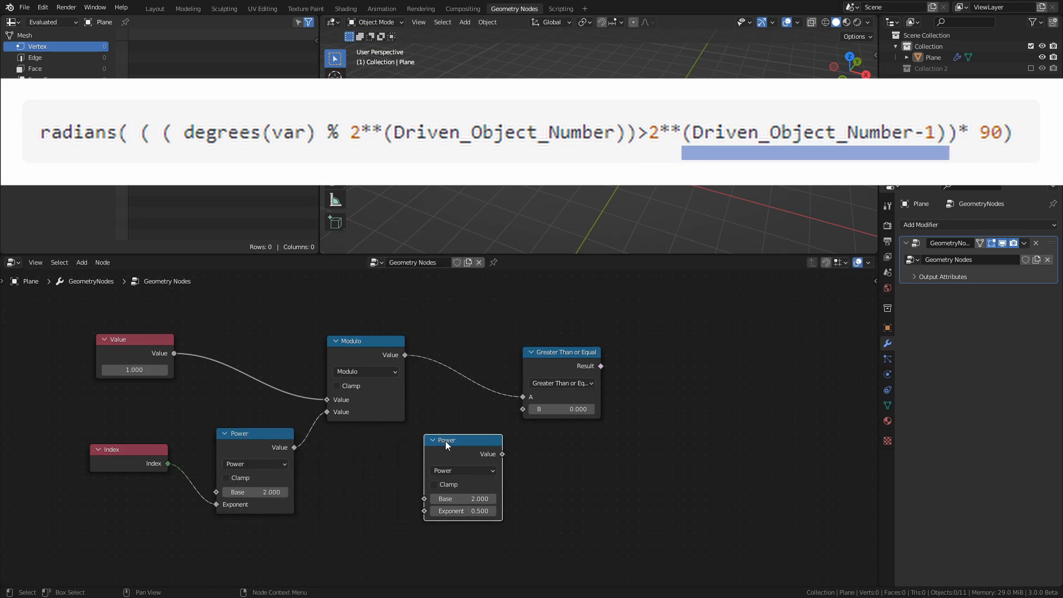
Step: Connect Index to the copied Power node's Exponent and its output to input B of Greater Than or Equal
{"action": "left_click_drag", "start_coordinate": [165, 462], "coordinate": [426, 508]}
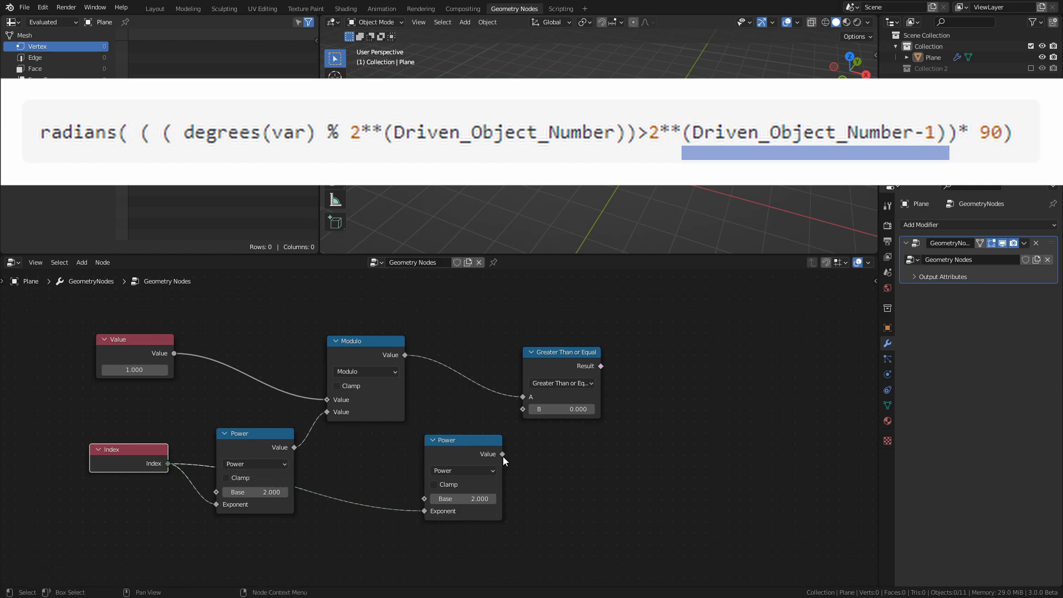
{"action": "left_click_drag", "start_coordinate": [503, 454], "coordinate": [521, 413]}
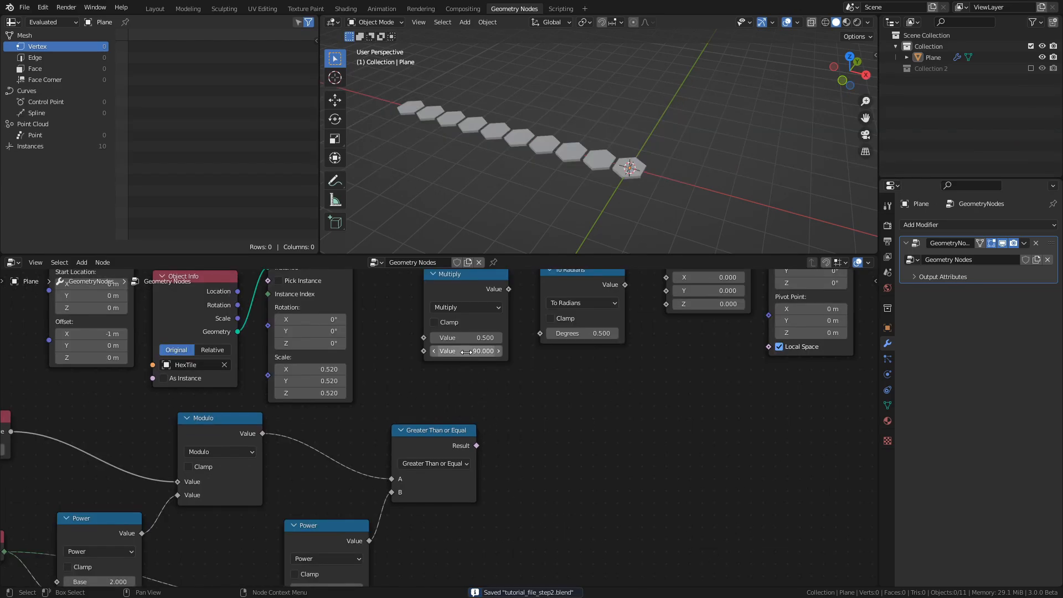
Step: Keep the Multiply node's second value at 90 and connect the Greater Than or Equal result to its first value
{"action": "left_click", "coordinate": [466, 352]}
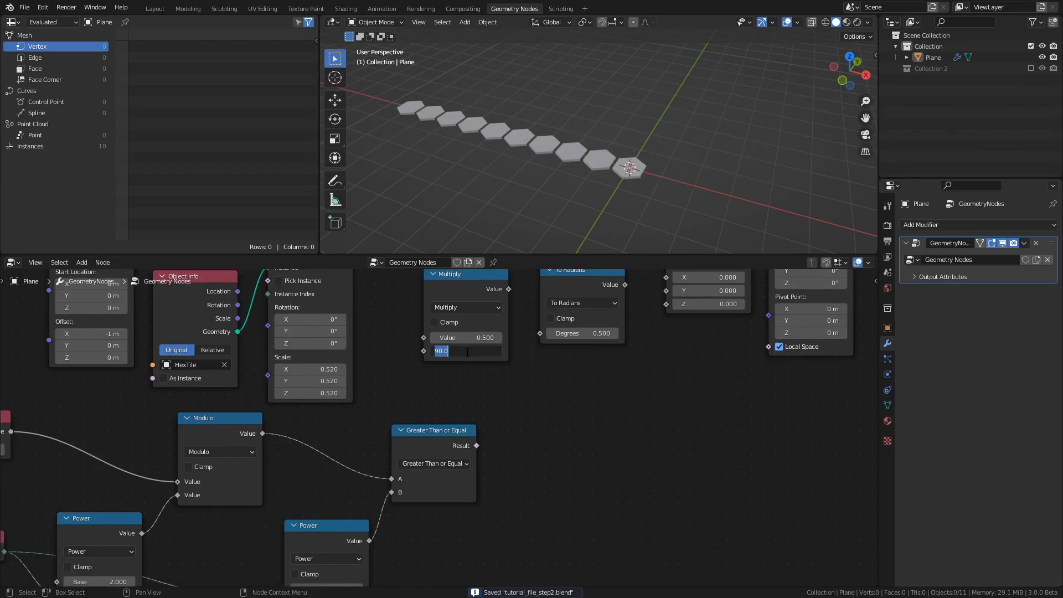
{"action": "key", "text": "Return"}
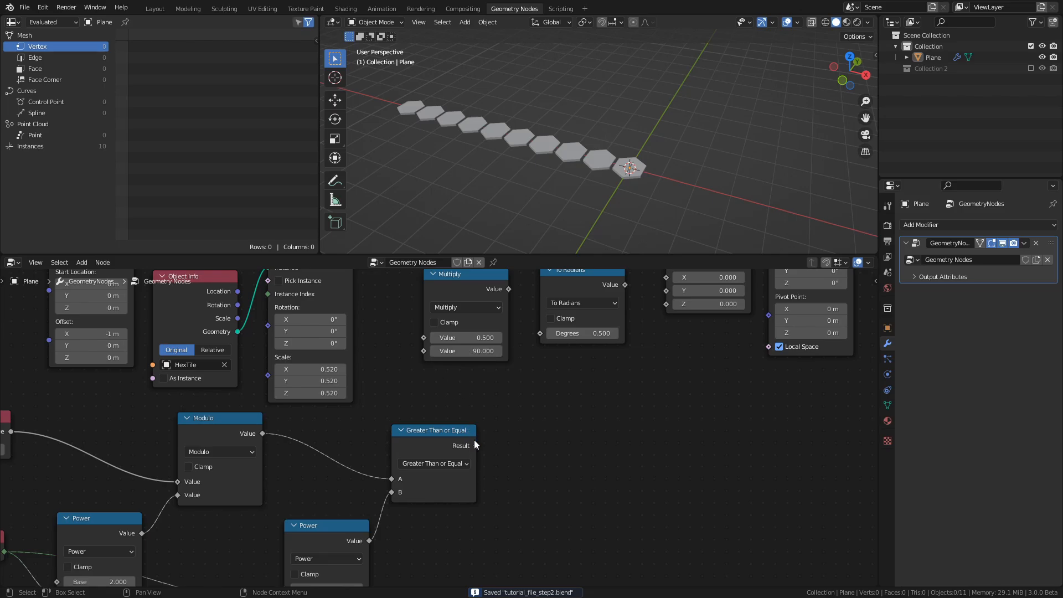
{"action": "left_click_drag", "start_coordinate": [477, 445], "coordinate": [424, 338]}
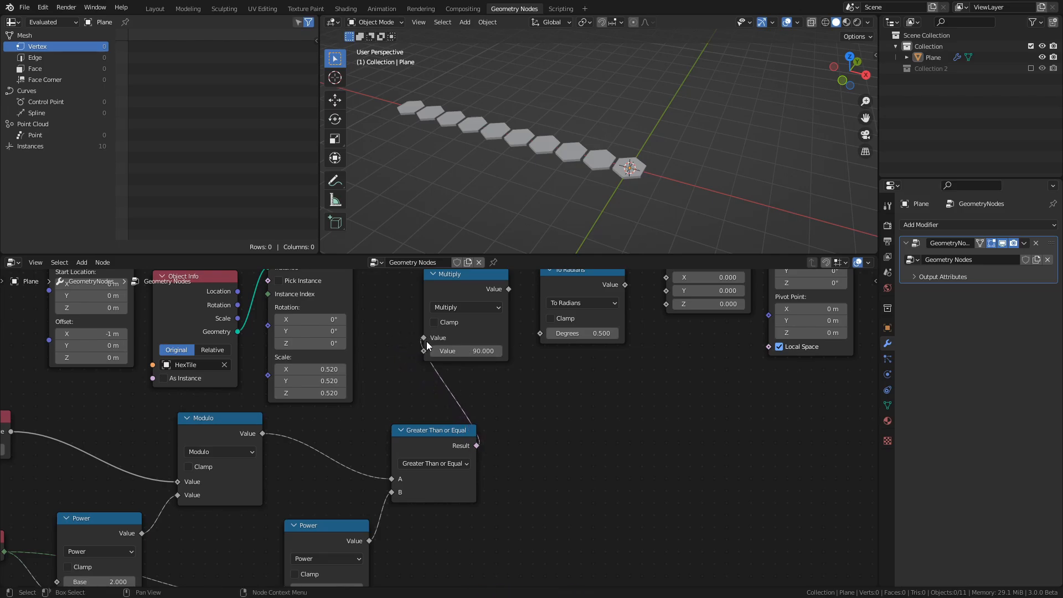
{"action": "left_click", "coordinate": [427, 341]}
Step: Chain Multiply into To Radians, To Radians into Combine XYZ's X, and its Vector into the instance rotation node's Rotation input
{"action": "left_click_drag", "start_coordinate": [509, 289], "coordinate": [540, 332]}
{"action": "middle_click_drag", "start_coordinate": [661, 337], "coordinate": [572, 404]}
{"action": "left_click_drag", "start_coordinate": [542, 351], "coordinate": [586, 343]}
{"action": "left_click_drag", "start_coordinate": [667, 329], "coordinate": [696, 340]}
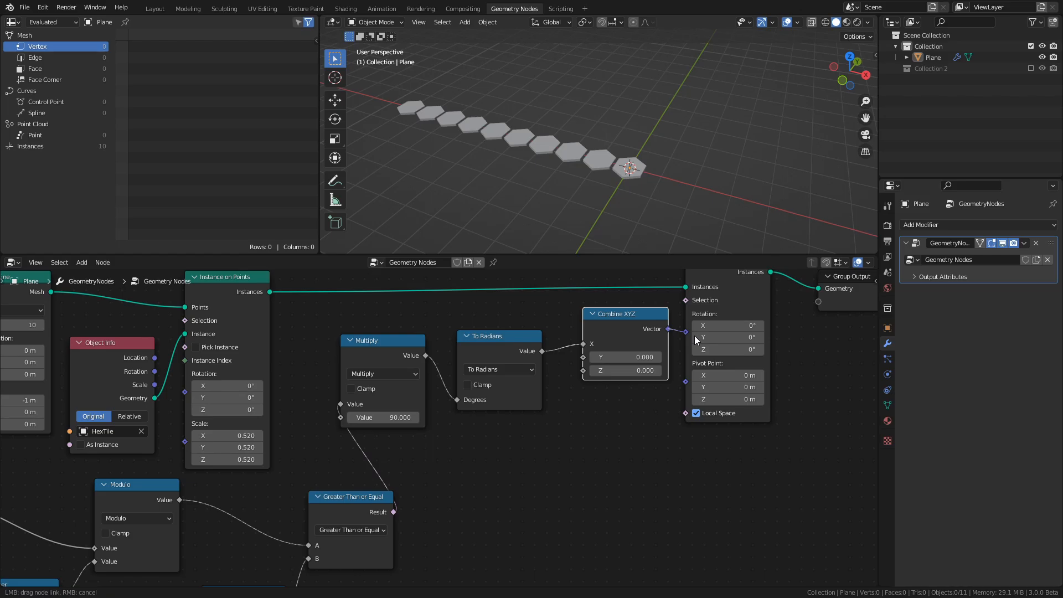
{"action": "left_click_drag", "start_coordinate": [697, 340], "coordinate": [695, 340]}
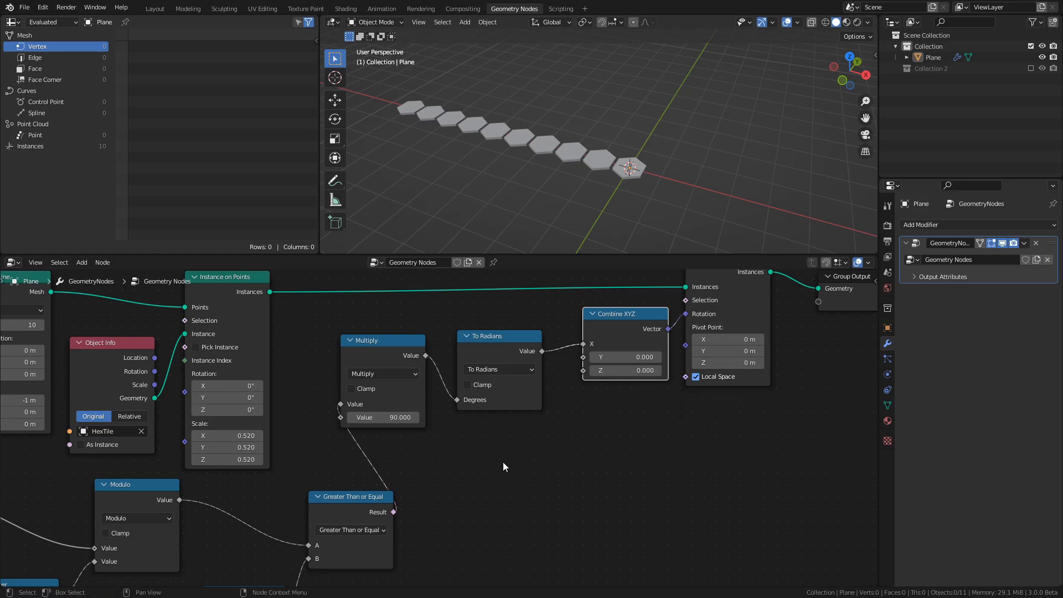
Step: Save the file and test the tile rotation by varying the Value node's number
{"action": "middle_click_drag", "start_coordinate": [487, 465], "coordinate": [685, 377]}
{"action": "middle_click_drag", "start_coordinate": [298, 424], "coordinate": [500, 405]}
{"action": "key", "text": "ctrl+s"}
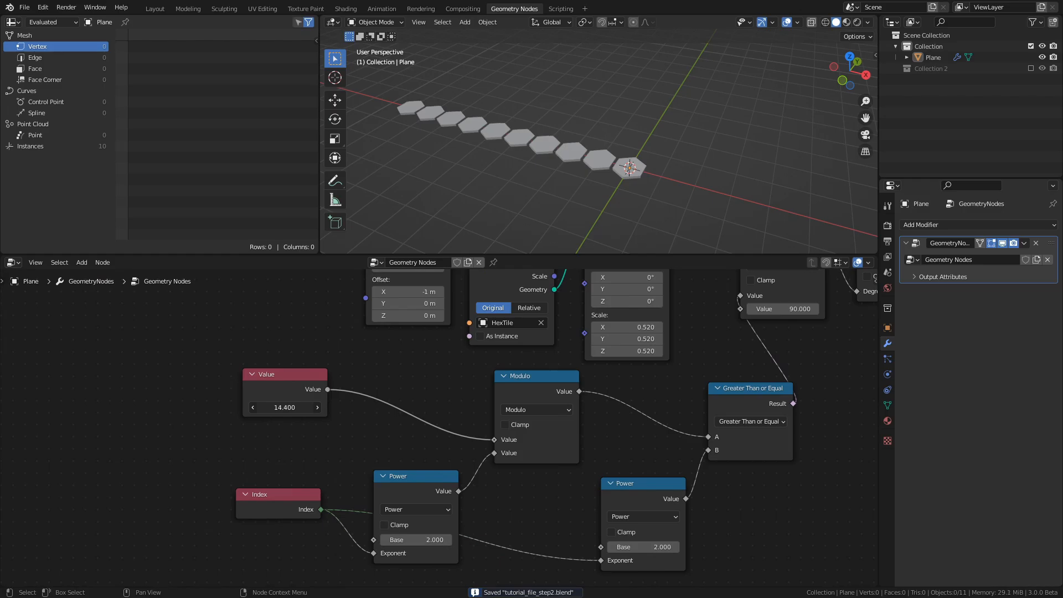
{"action": "left_click_drag", "start_coordinate": [284, 407], "coordinate": [281, 408]}
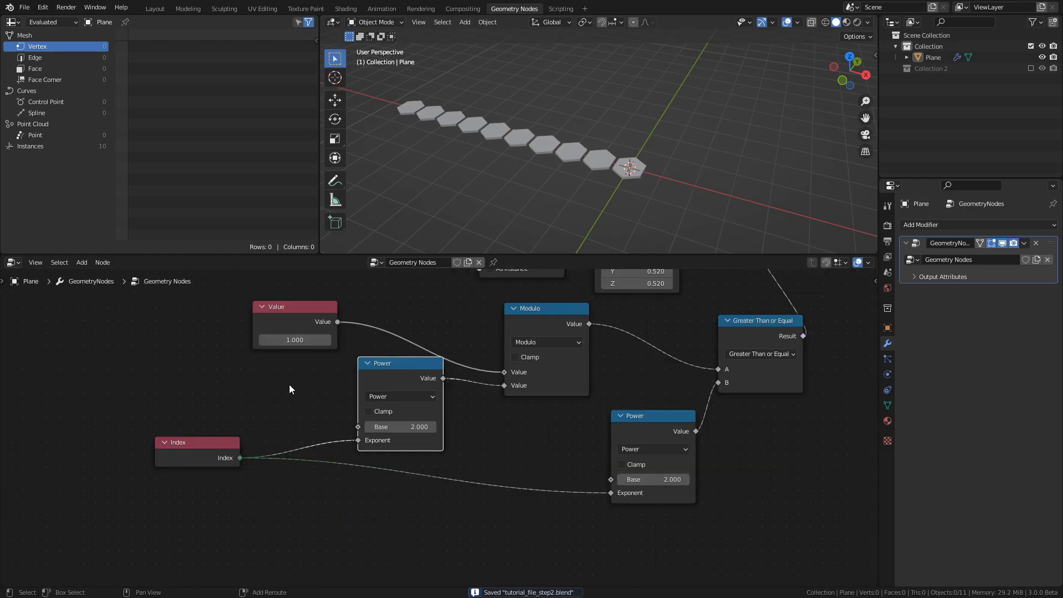
Step: Insert an Add Math node with value 1 between Index and the first Power node's Exponent, and tidy the node layout
{"action": "key", "text": "shift+a"}
{"action": "left_click", "coordinate": [341, 462]}
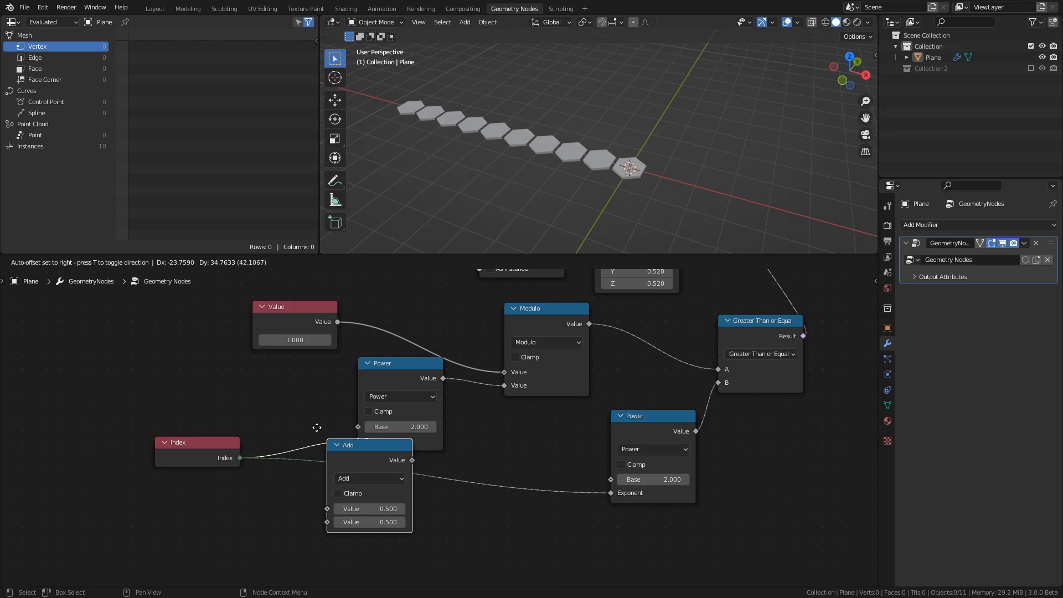
{"action": "left_click", "coordinate": [295, 370]}
{"action": "left_click", "coordinate": [338, 465]}
{"action": "key", "text": "Return"}
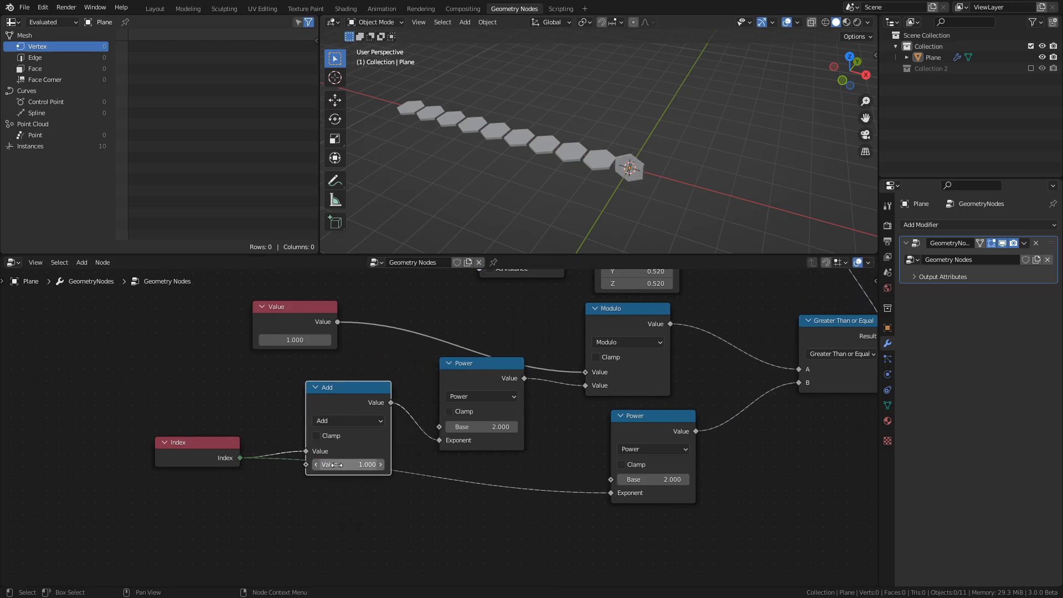
{"action": "left_click_drag", "start_coordinate": [329, 392], "coordinate": [337, 372]}
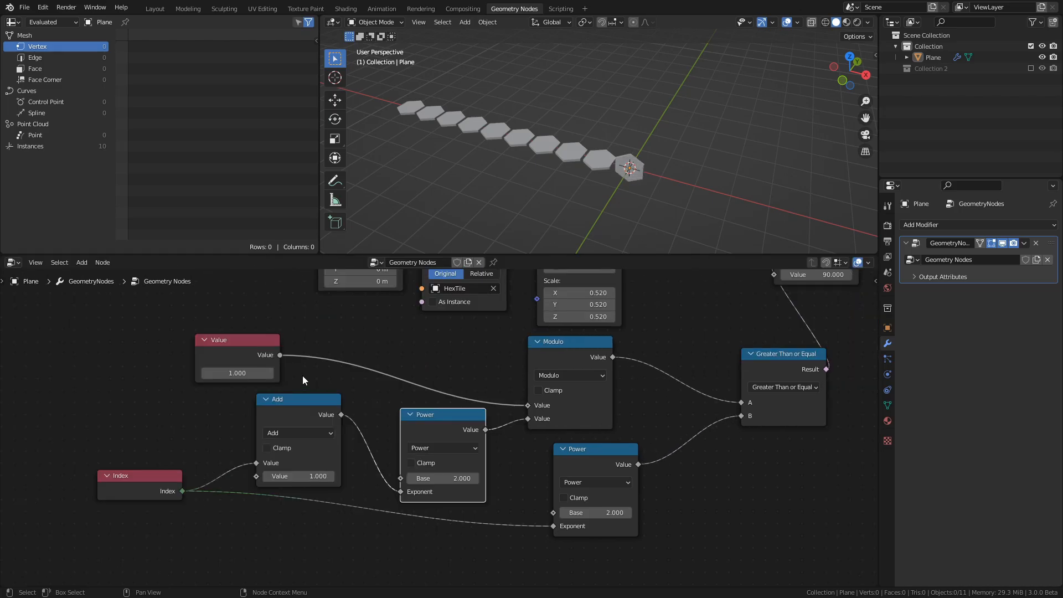
{"action": "left_click_drag", "start_coordinate": [254, 373], "coordinate": [345, 374]}
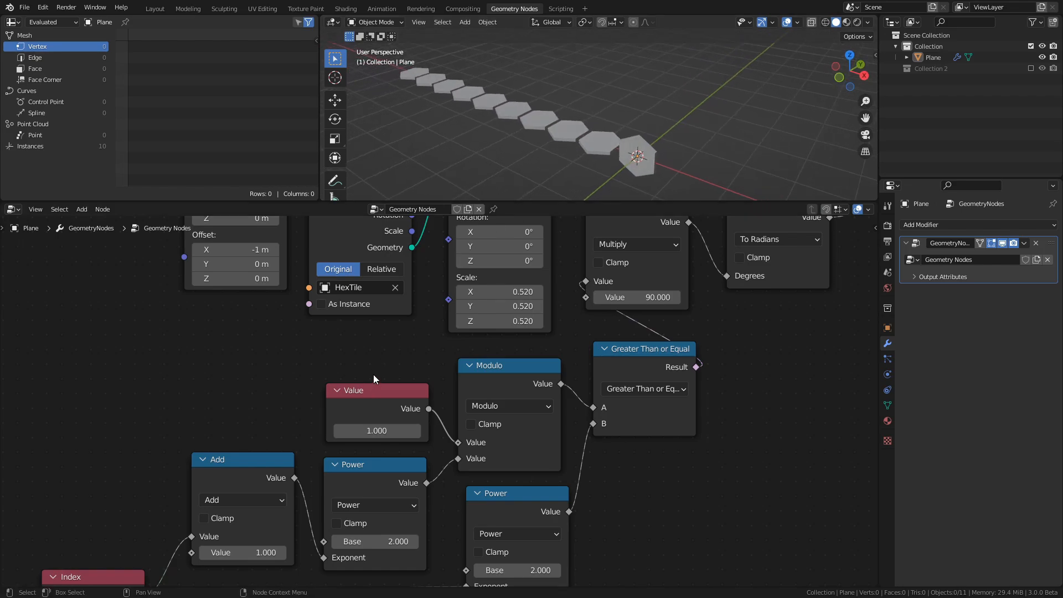
Step: Drive the Value node with the expression #frame-1
{"action": "left_click", "coordinate": [376, 430]}
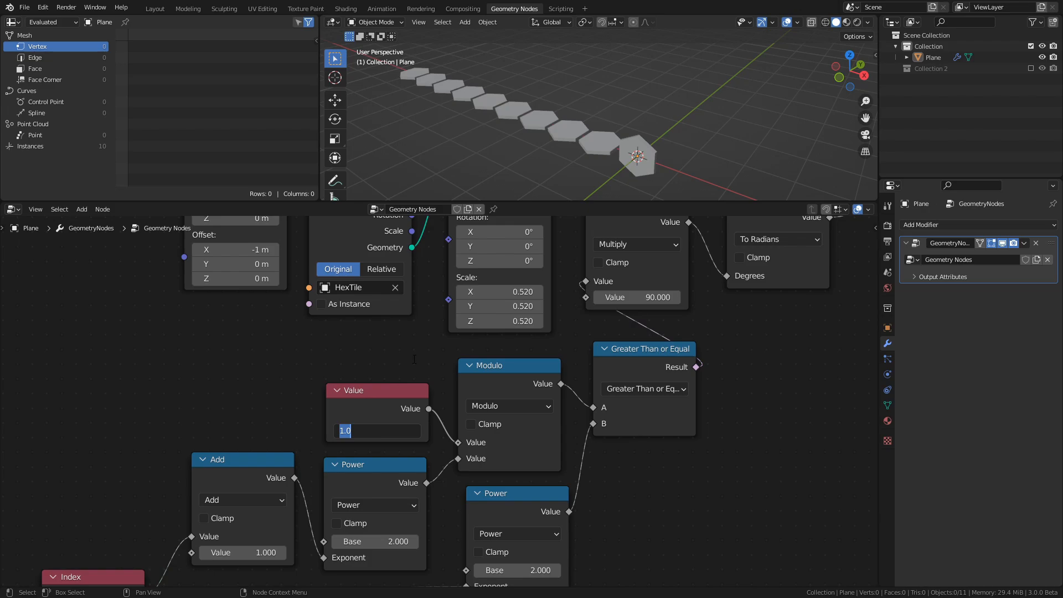
{"action": "type", "text": "#frame-1"}
{"action": "key", "text": "Return"}
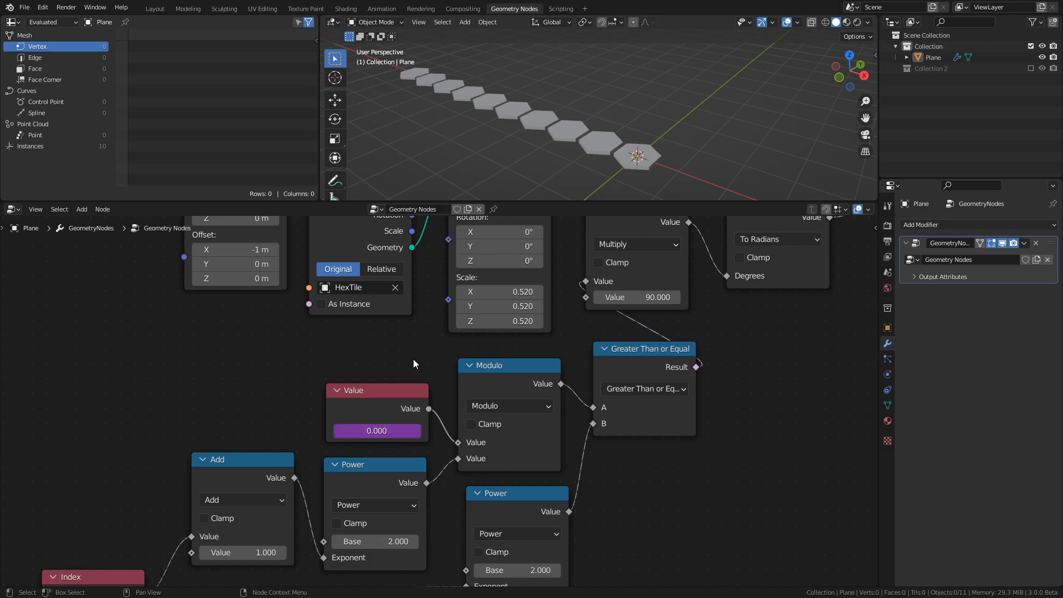
Step: Play the animation to examine how the tiles flip, and show the output properties with the frame rate
{"action": "key", "text": "space"}
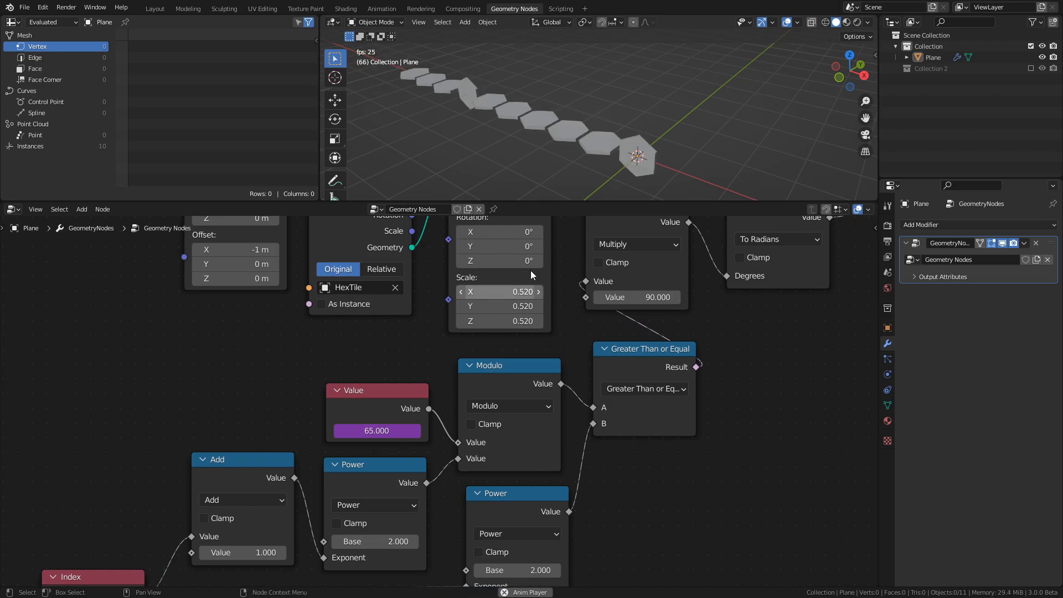
{"action": "middle_click_drag", "start_coordinate": [554, 167], "coordinate": [546, 117]}
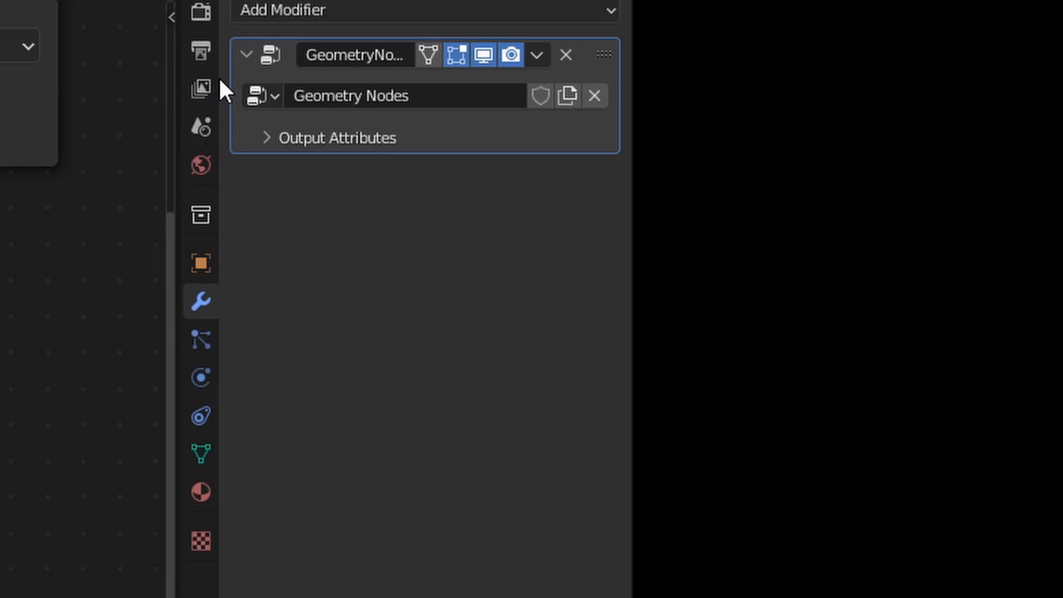
{"action": "left_click", "coordinate": [888, 242]}
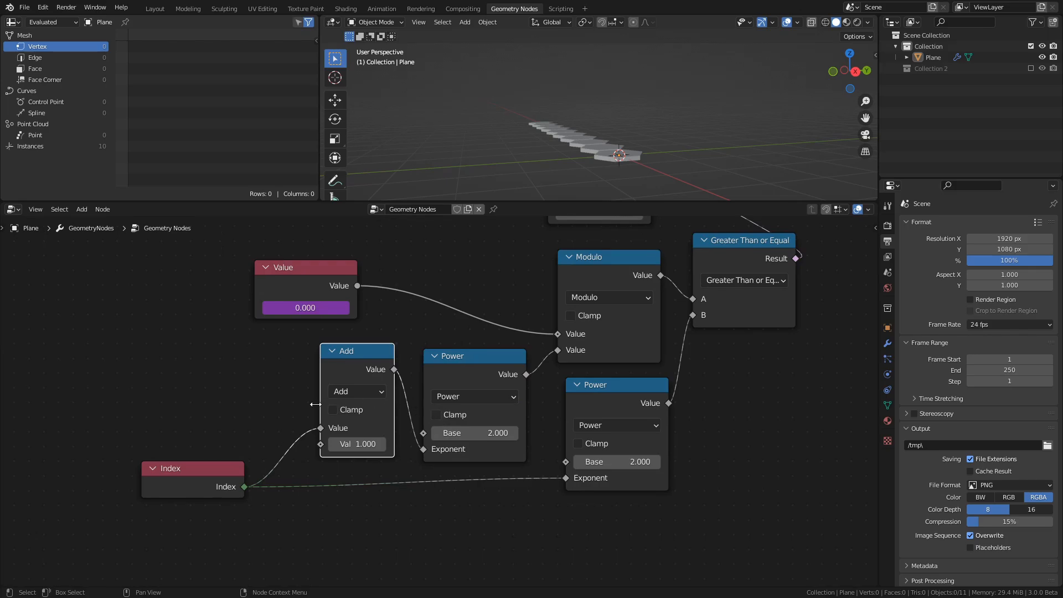
Step: Insert a Divide Math node between Value and Modulo, and expose its second value as a new Group Input socket
{"action": "key", "text": "shift+a"}
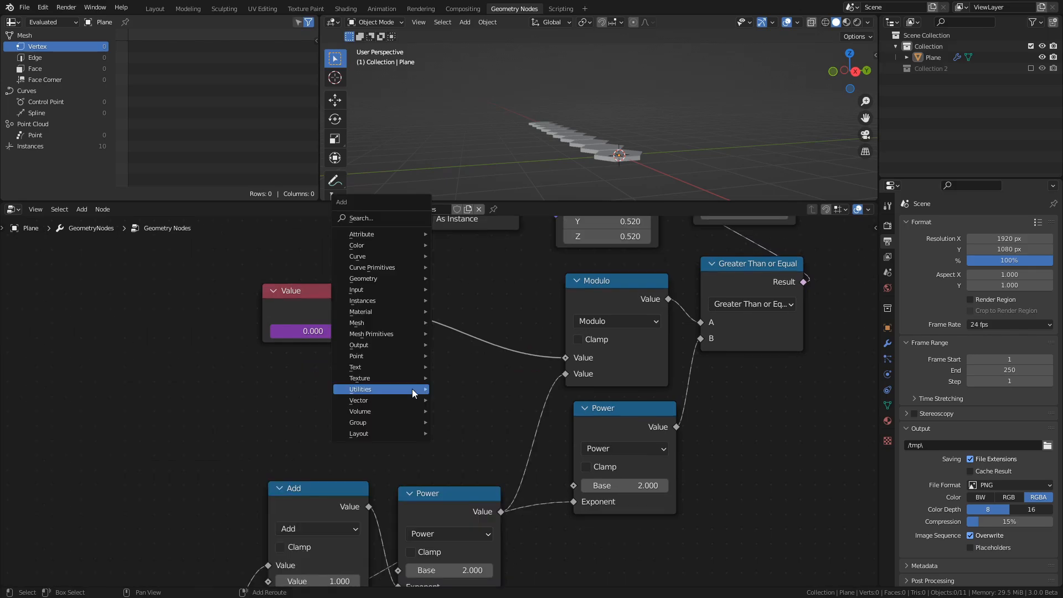
{"action": "mouse_move", "coordinate": [412, 393]}
{"action": "left_click", "coordinate": [488, 467]}
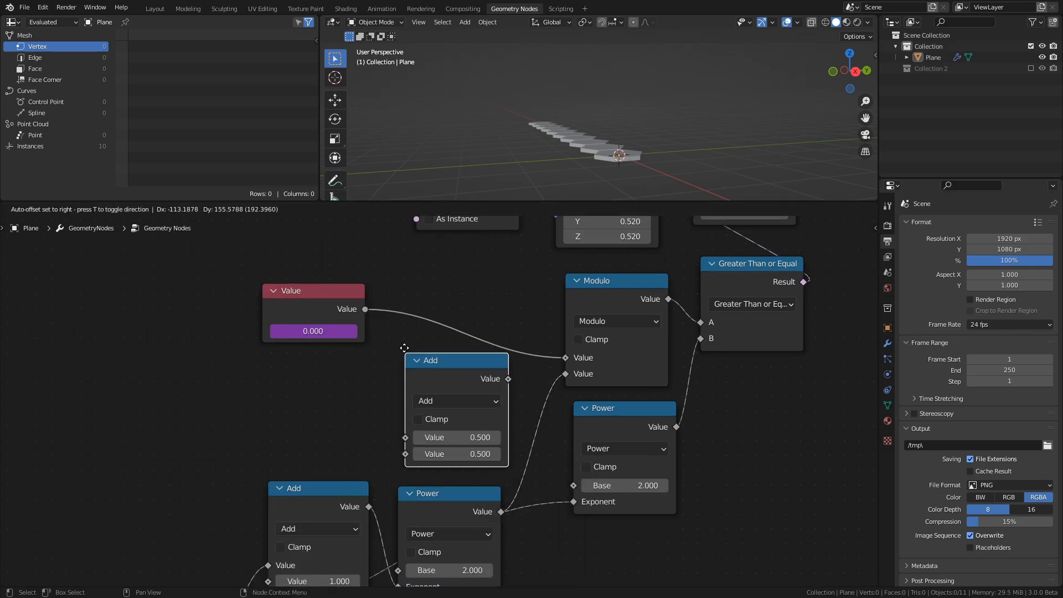
{"action": "left_click", "coordinate": [432, 283]}
{"action": "left_click", "coordinate": [487, 328]}
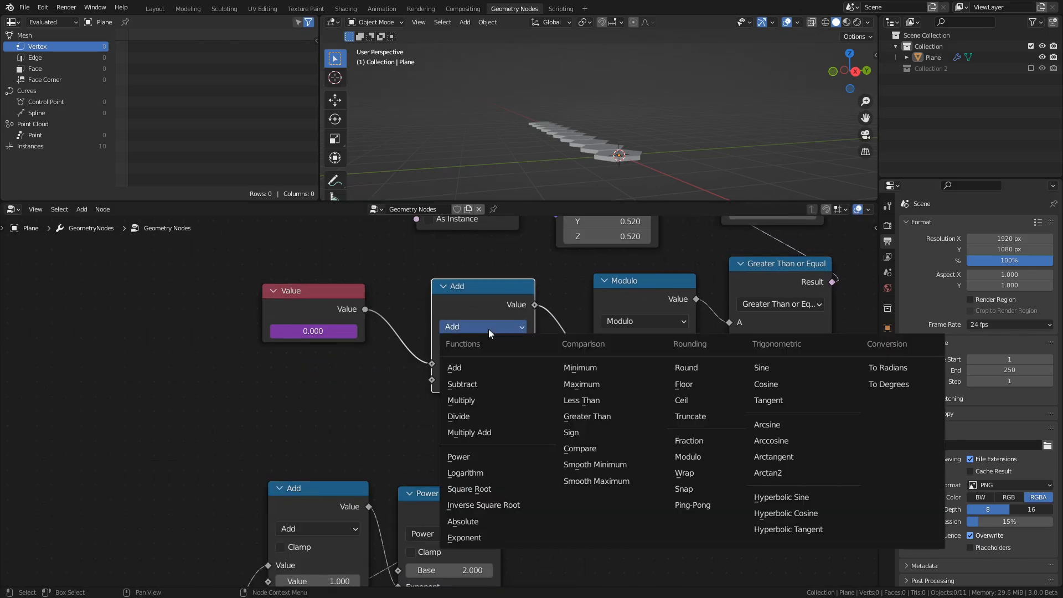
{"action": "left_click", "coordinate": [475, 416]}
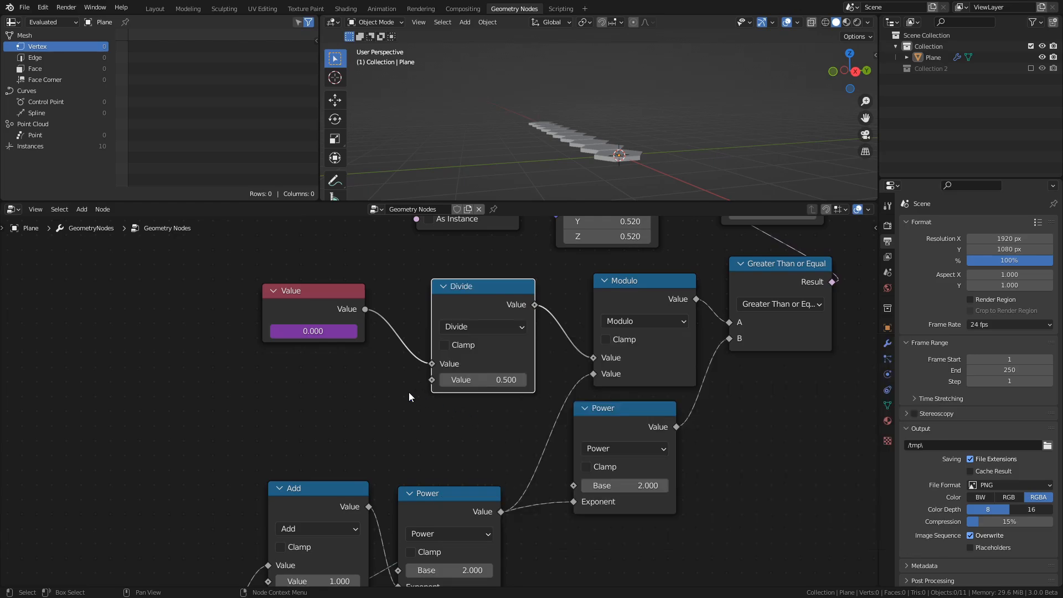
{"action": "left_click_drag", "start_coordinate": [432, 484], "coordinate": [279, 288]}
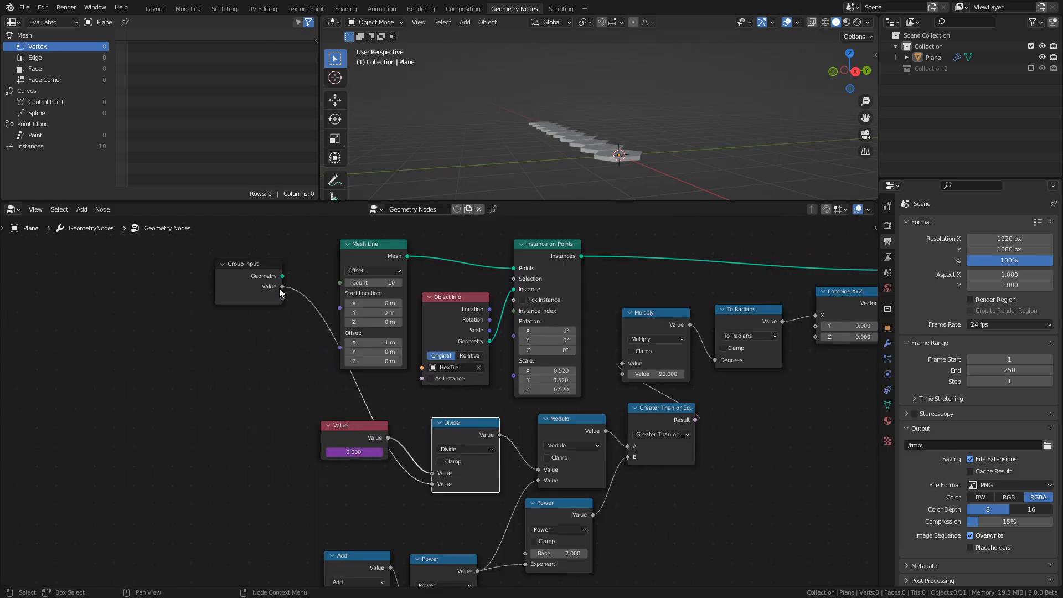
Step: Set the modifier's exposed Value to 11.370 while testing playback, and save the file
{"action": "left_click", "coordinate": [887, 344]}
{"action": "key", "text": "space"}
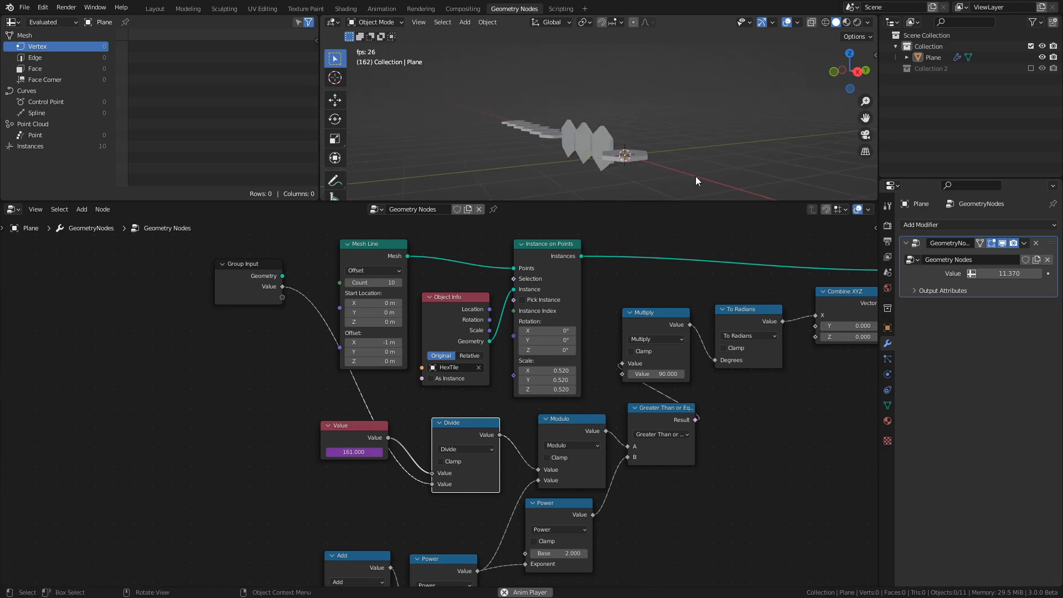
{"action": "key", "text": "Escape"}
{"action": "key", "text": "ctrl+s"}
Step: Rename the node group's Value input as Speed
{"action": "key", "text": "n"}
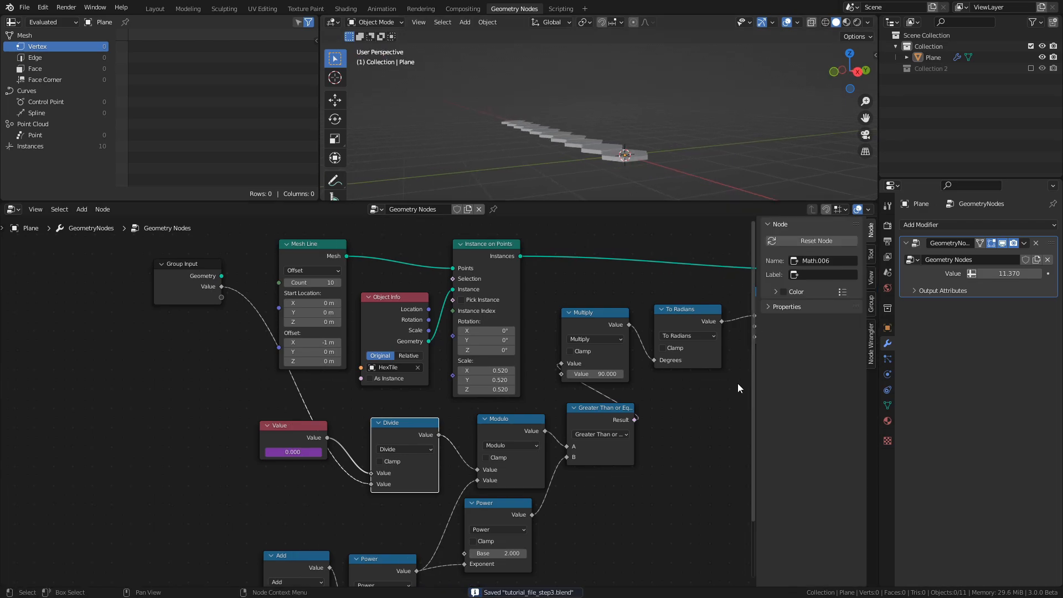
{"action": "left_click", "coordinate": [873, 299]}
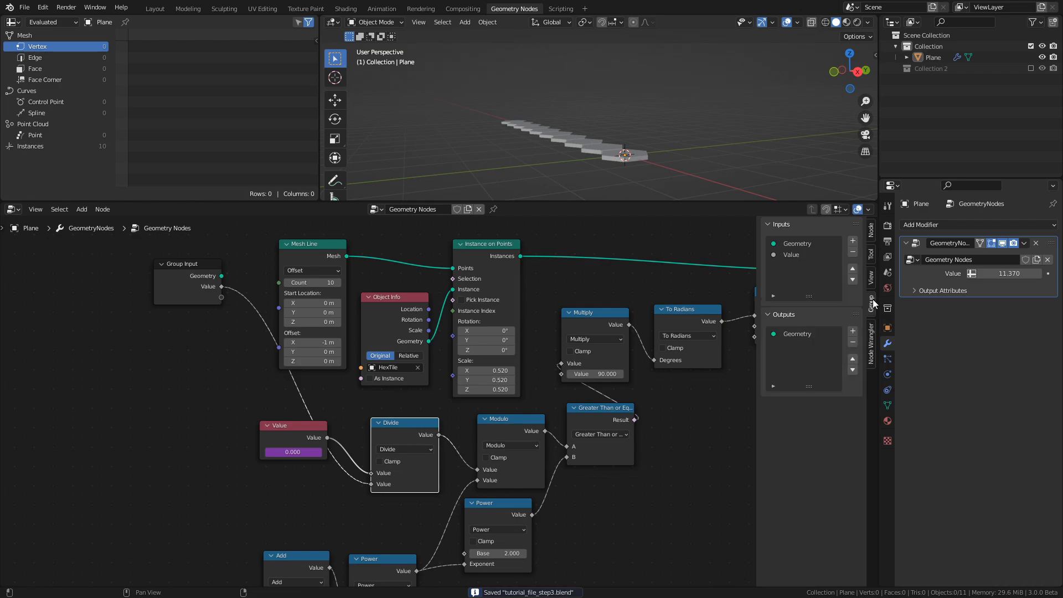
{"action": "double_click", "coordinate": [796, 254]}
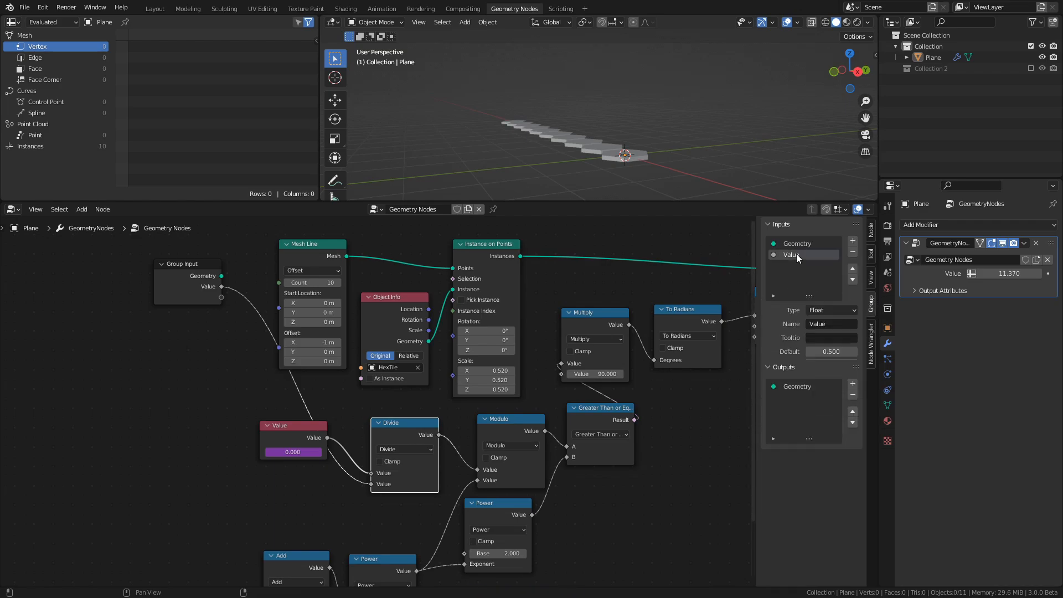
{"action": "type", "text": "Speed"}
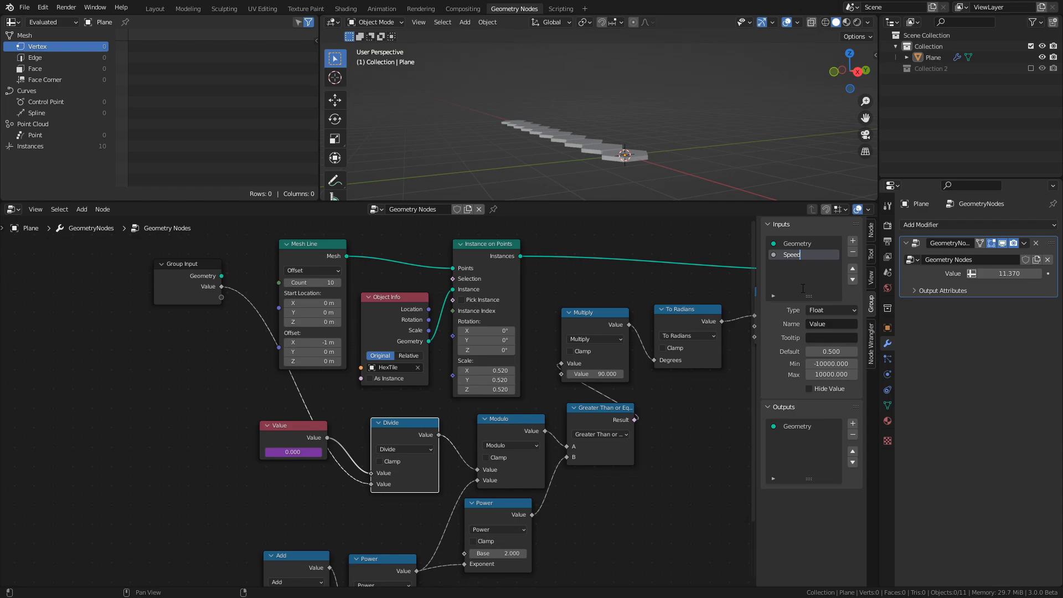
{"action": "key", "text": "Return"}
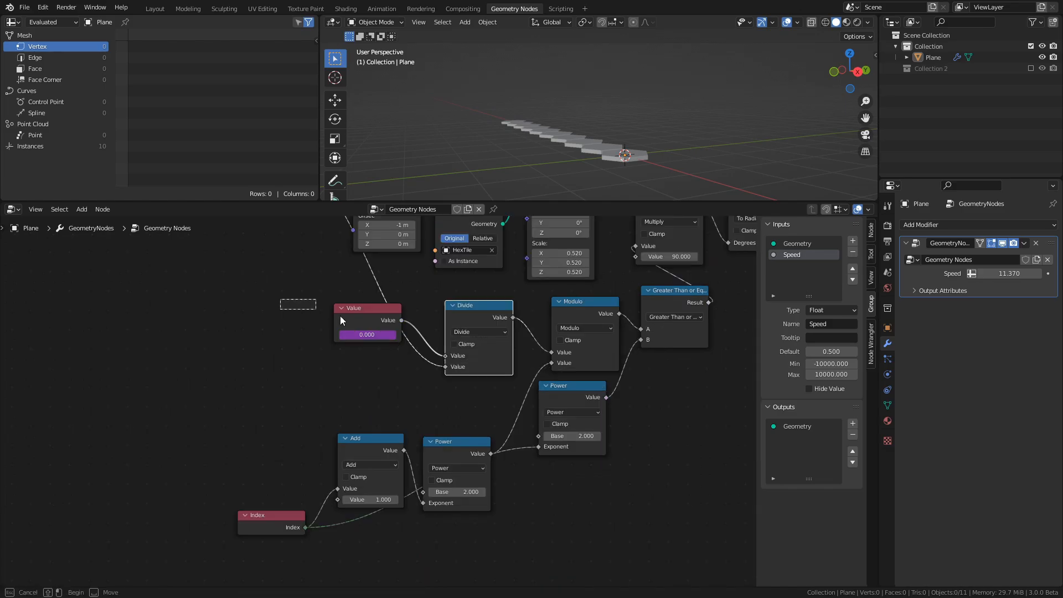
Step: Move the Value and Divide nodes away from Modulo and insert an Add Math node between Divide and Modulo
{"action": "left_click_drag", "start_coordinate": [340, 316], "coordinate": [361, 324]}
{"action": "left_click", "coordinate": [434, 308]}
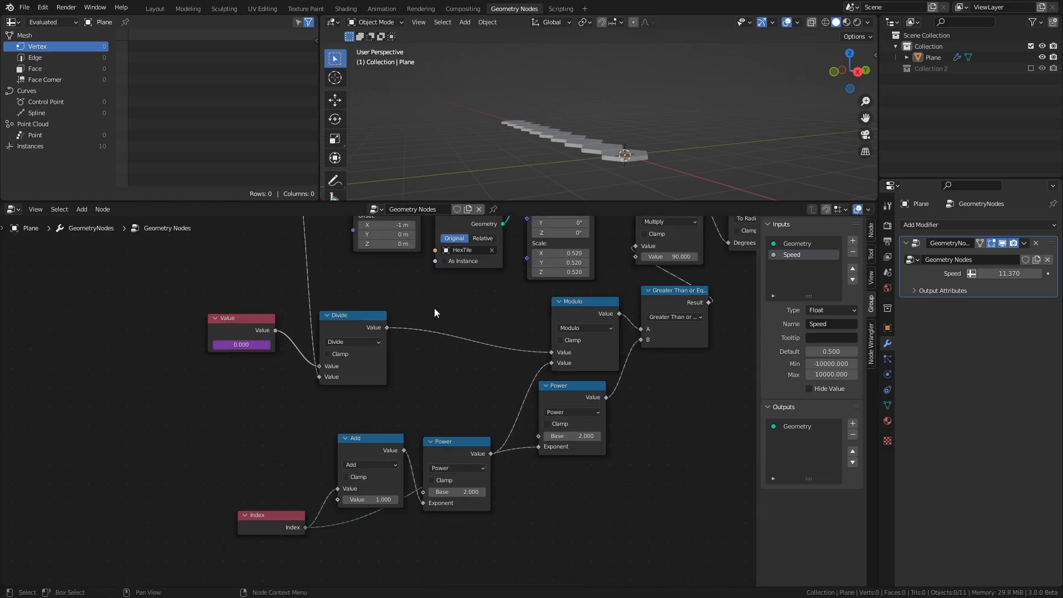
{"action": "key", "text": "shift+a"}
{"action": "mouse_move", "coordinate": [434, 308]}
{"action": "left_click", "coordinate": [491, 385]}
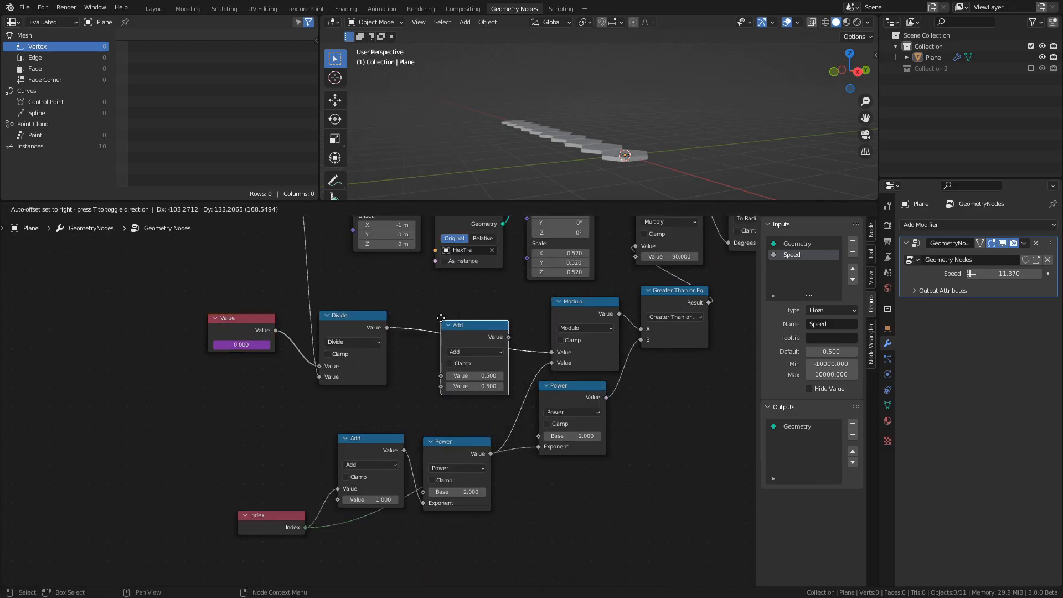
{"action": "left_click", "coordinate": [444, 304]}
{"action": "middle_click_drag", "start_coordinate": [444, 304], "coordinate": [428, 422]}
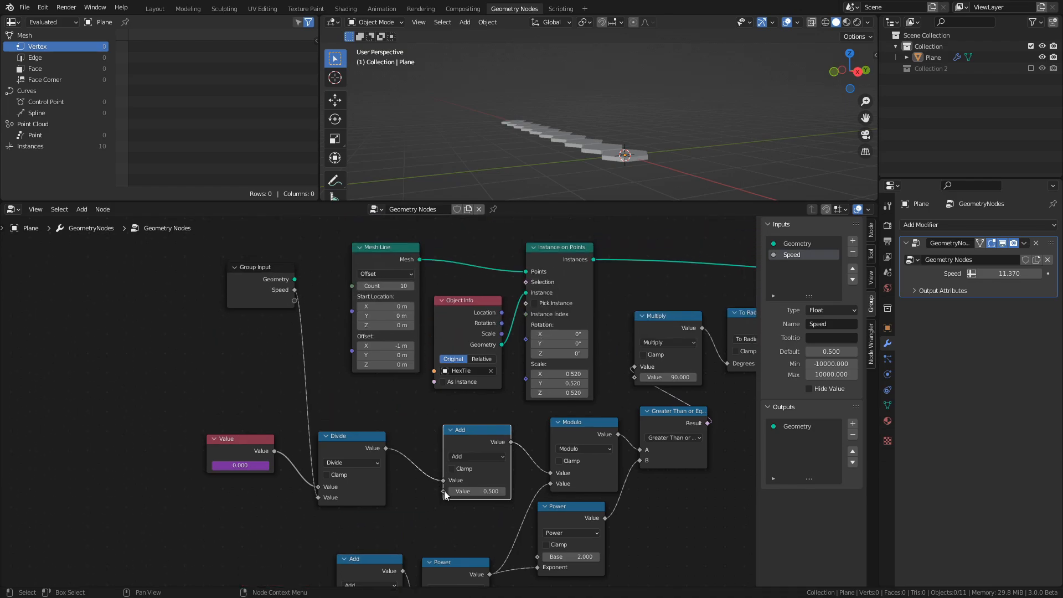
Step: Expose the new Add node's second value as a Group Input socket and rename it StartingNumber
{"action": "left_click_drag", "start_coordinate": [444, 491], "coordinate": [295, 305]}
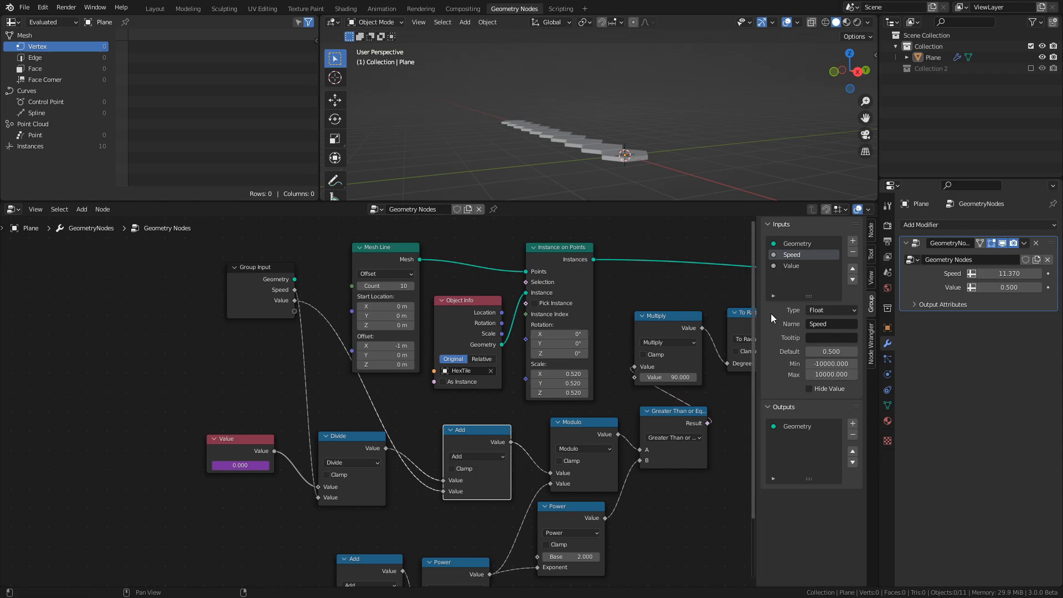
{"action": "double_click", "coordinate": [795, 267]}
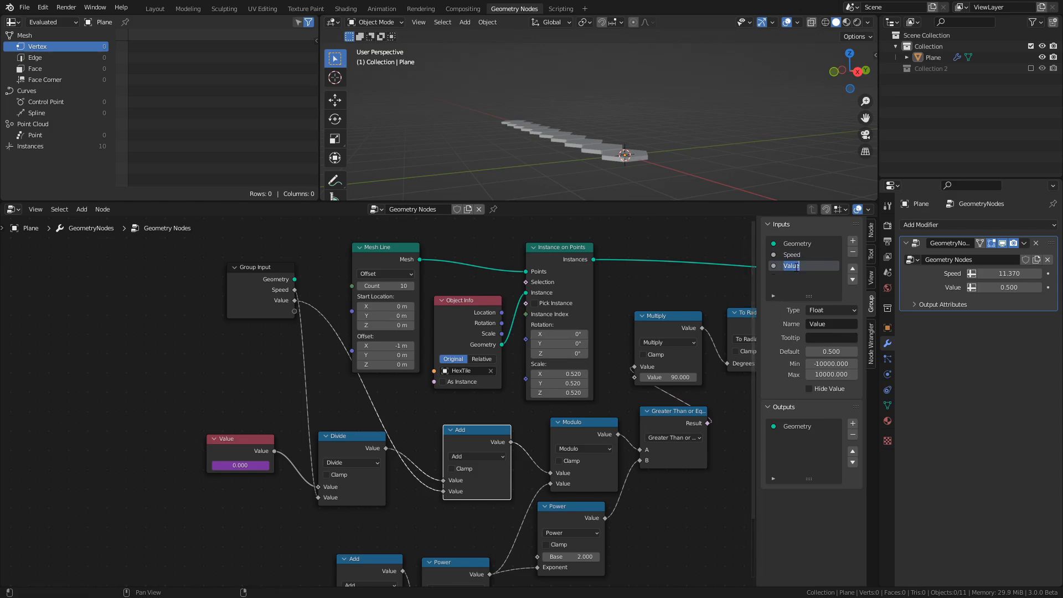
{"action": "type", "text": "StartingNumber"}
{"action": "key", "text": "Return"}
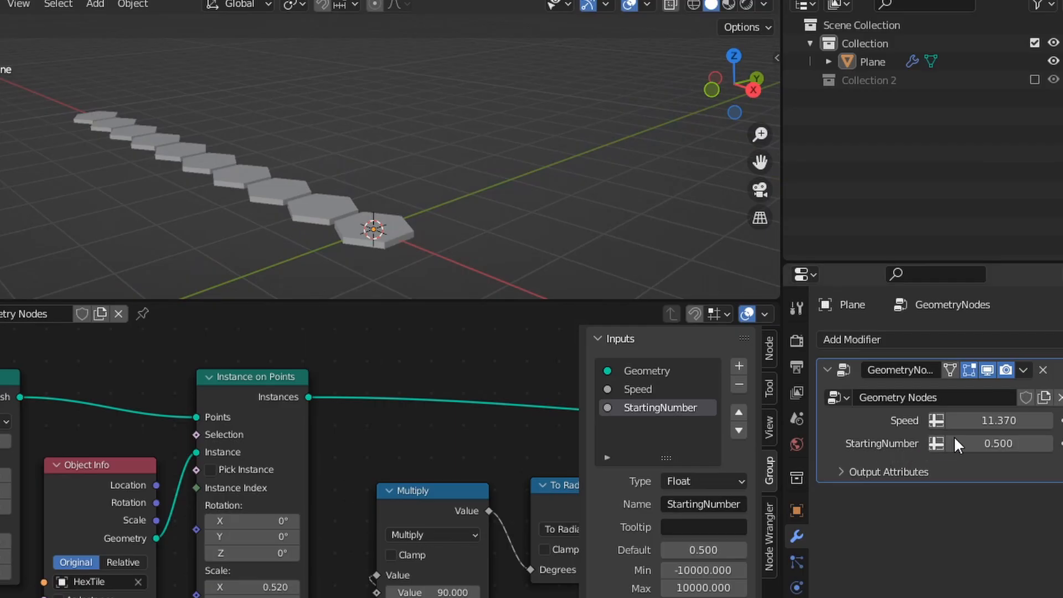
Step: Test different StartingNumber values on the modifier, including 999, and set it to 1337
{"action": "left_click", "coordinate": [1006, 287]}
{"action": "type", "text": "1"}
{"action": "key", "text": "Return"}
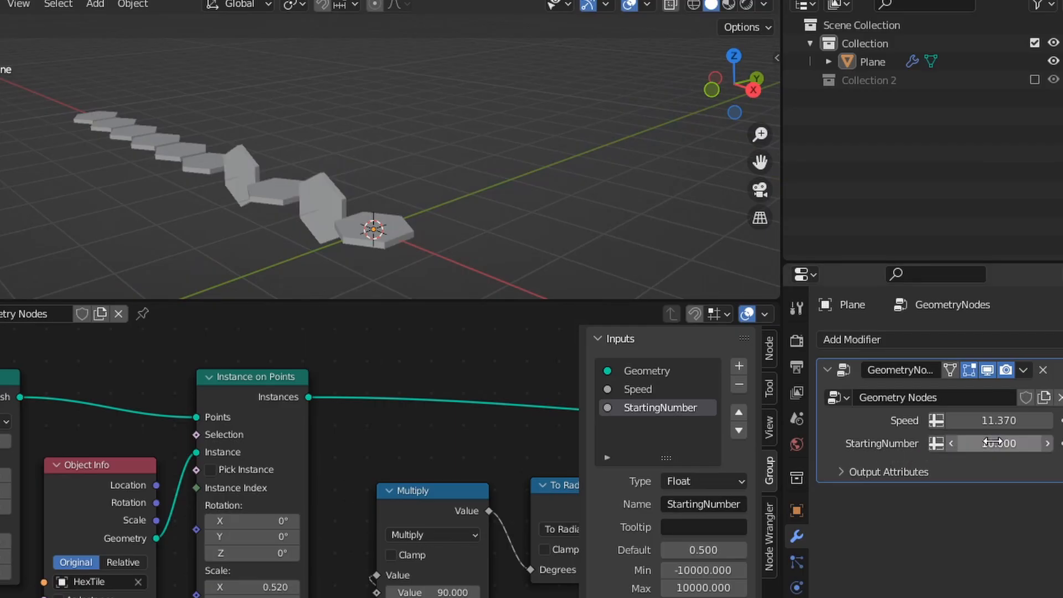
{"action": "left_click", "coordinate": [993, 442]}
{"action": "type", "text": "999"}
{"action": "key", "text": "Return"}
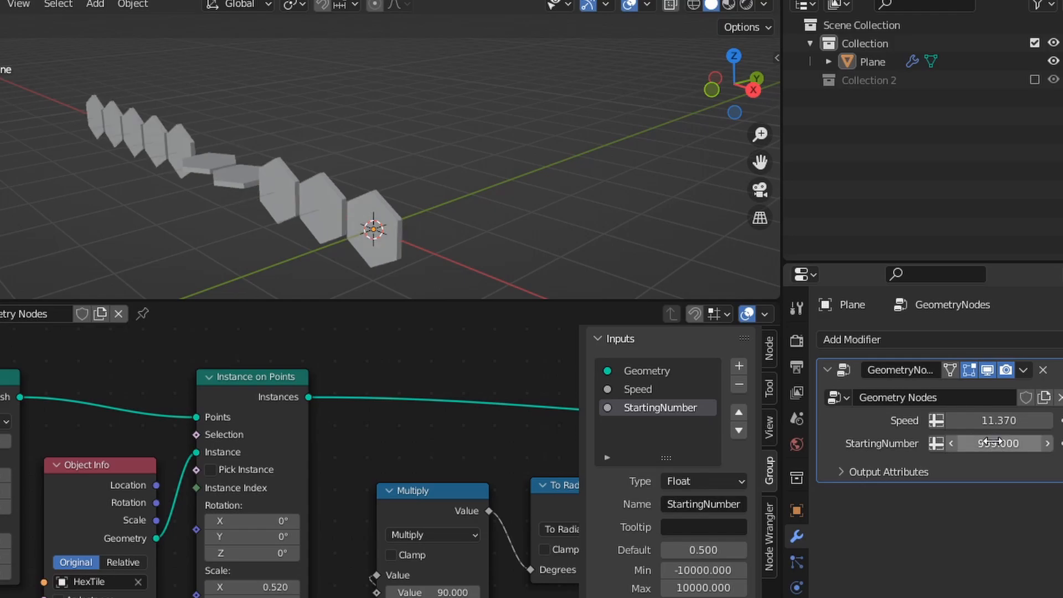
{"action": "left_click", "coordinate": [993, 442]}
{"action": "type", "text": "1337"}
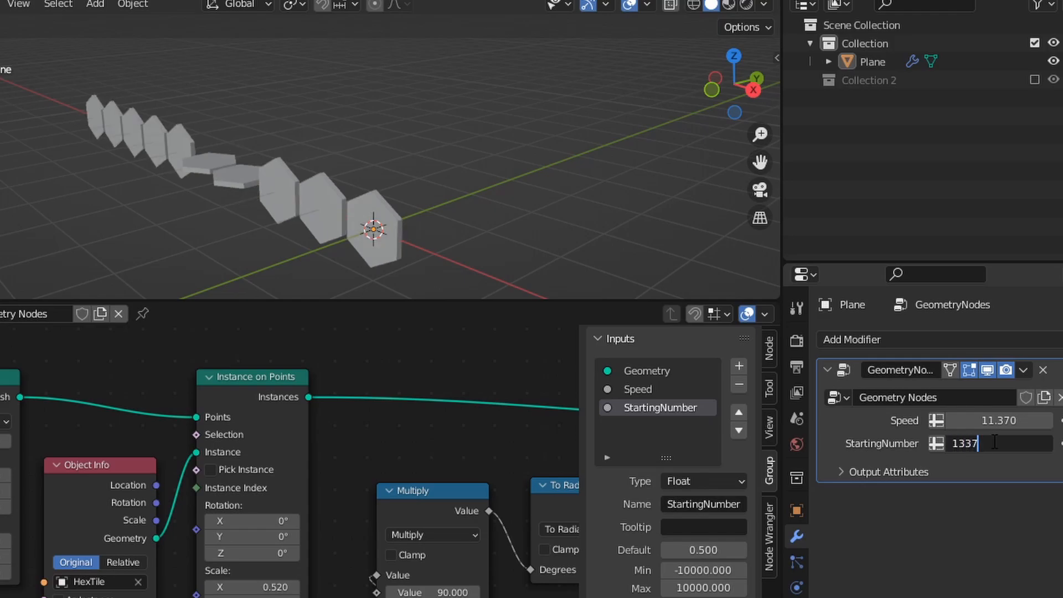
{"action": "key", "text": "Return"}
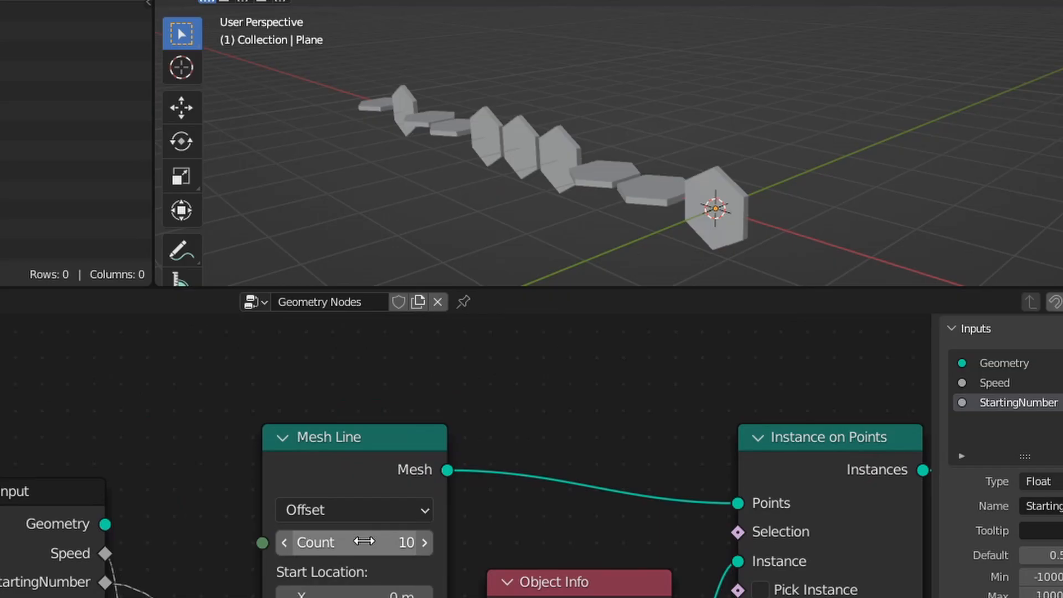
Step: Drive the Mesh Line node's Count with an expression dividing #frame by a constant, and play the animation
{"action": "mouse_move", "coordinate": [354, 542]}
{"action": "left_mouse_down"}
{"action": "mouse_move", "coordinate": [310, 542]}
{"action": "mouse_move", "coordinate": [421, 543]}
{"action": "mouse_move", "coordinate": [321, 542]}
{"action": "mouse_move", "coordinate": [365, 543]}
{"action": "left_mouse_up"}
{"action": "left_click", "coordinate": [370, 483]}
{"action": "type", "text": "#frame/"}
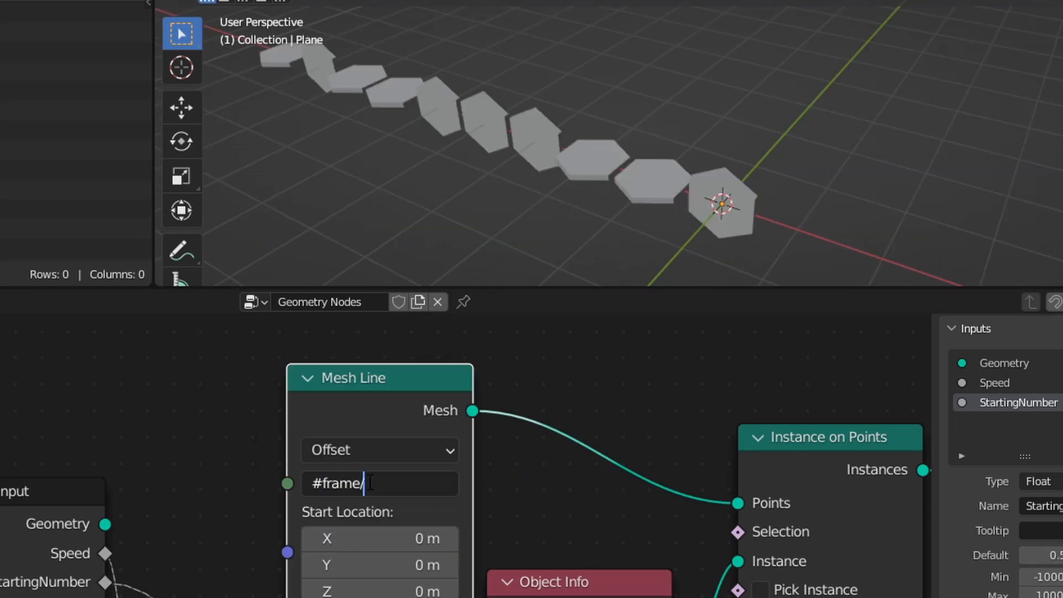
{"action": "type", "text": "100"}
{"action": "key", "text": "BackSpace"}
{"action": "key", "text": "BackSpace"}
{"action": "key", "text": "Return"}
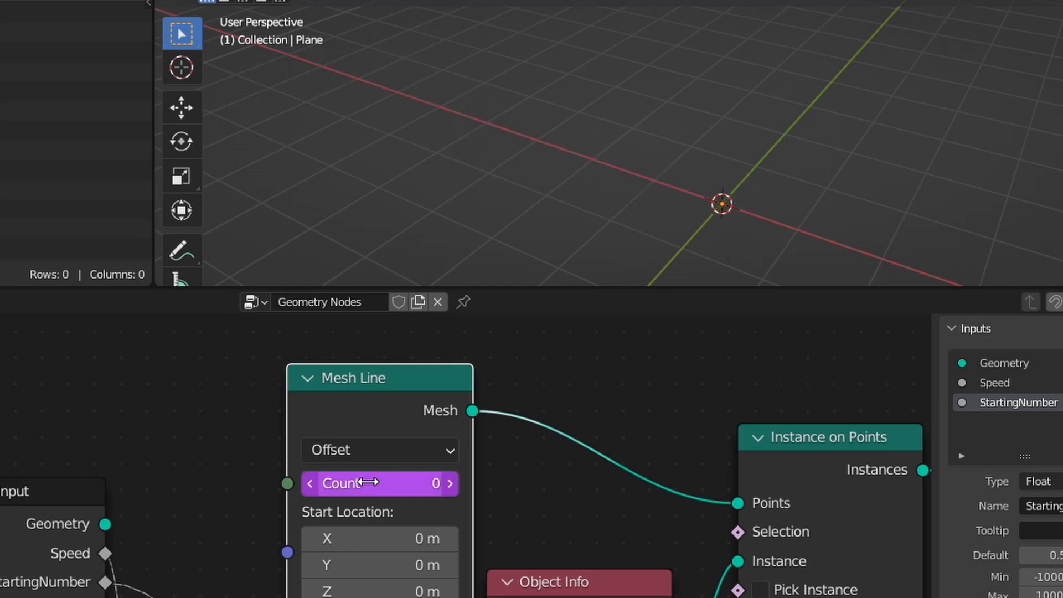
{"action": "key", "text": "space"}
{"action": "middle_click_drag", "start_coordinate": [567, 157], "coordinate": [362, 132]}
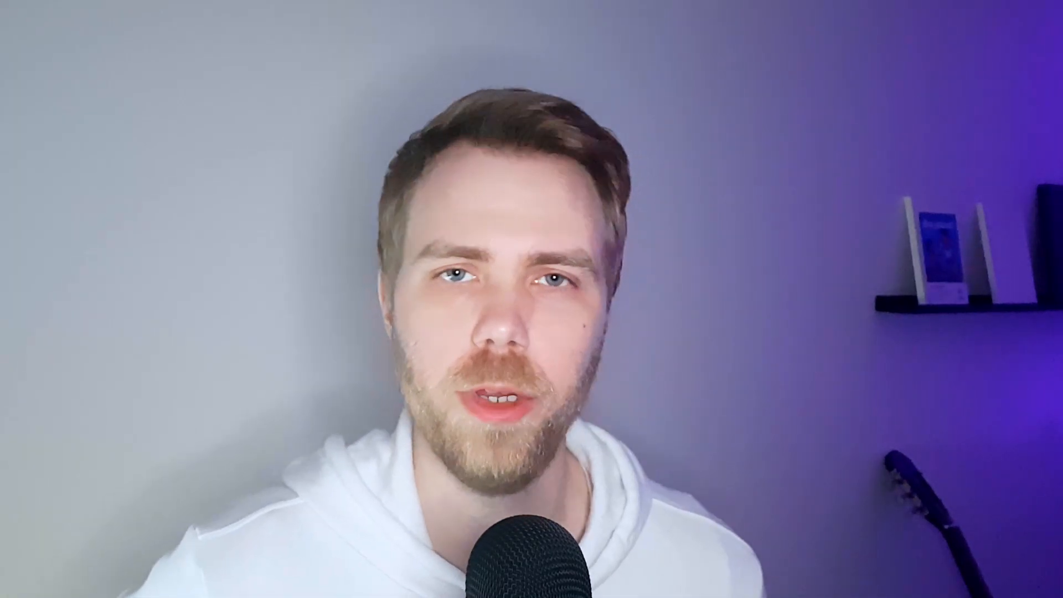